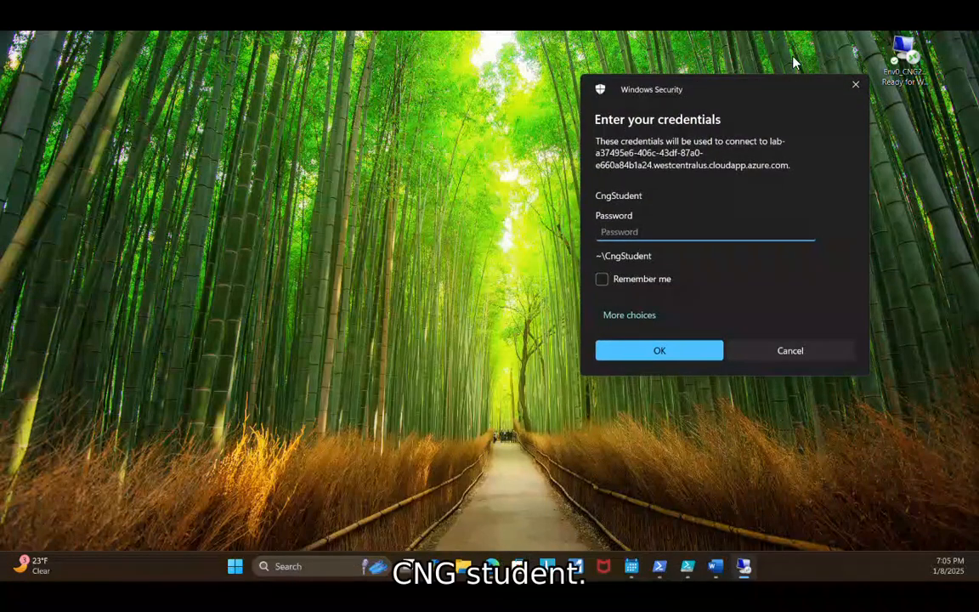
# Sign in to the remote lab machine by entering the CngStudent account password.
pyautogui.write('•••••••••••')
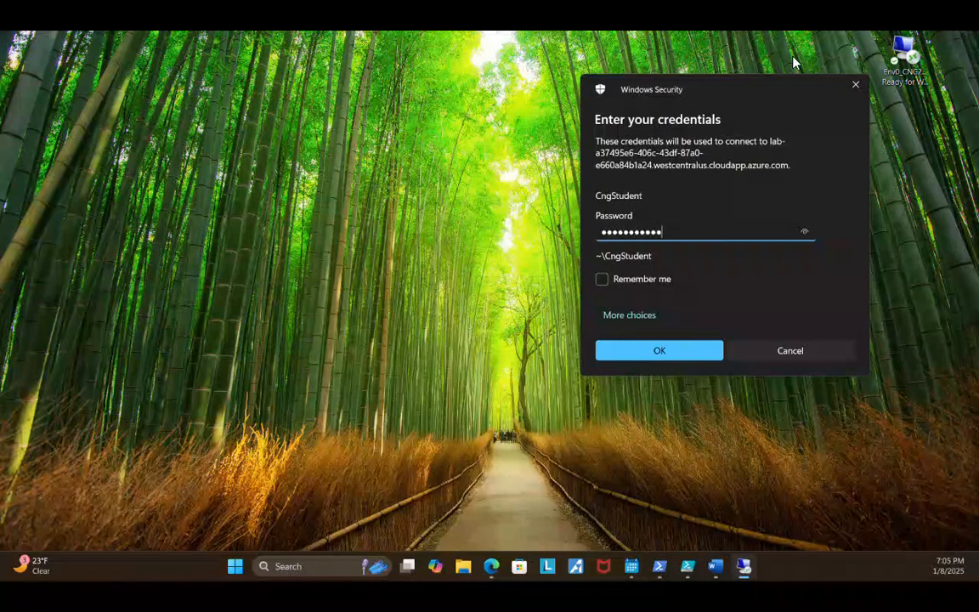
pyautogui.press('Return')
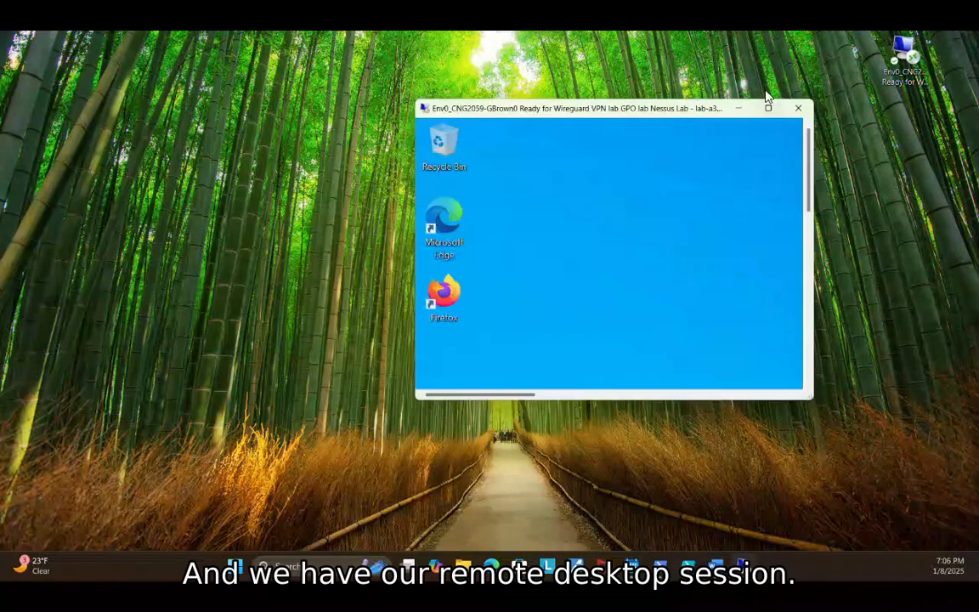
# Maximize the remote desktop session, dismiss the Windows Admin Center notice and close Server Manager.
pyautogui.click(768, 108)
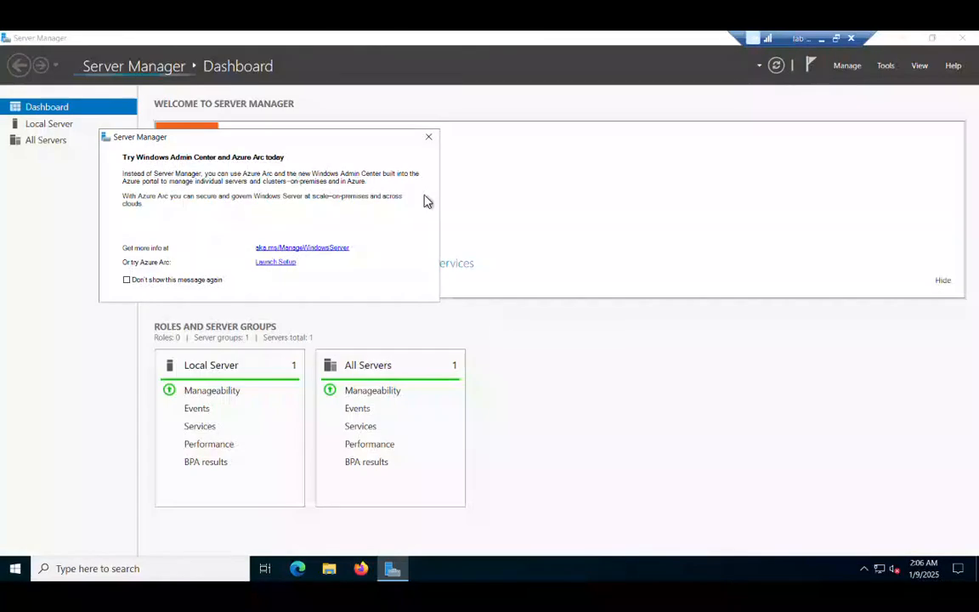
pyautogui.click(428, 134)
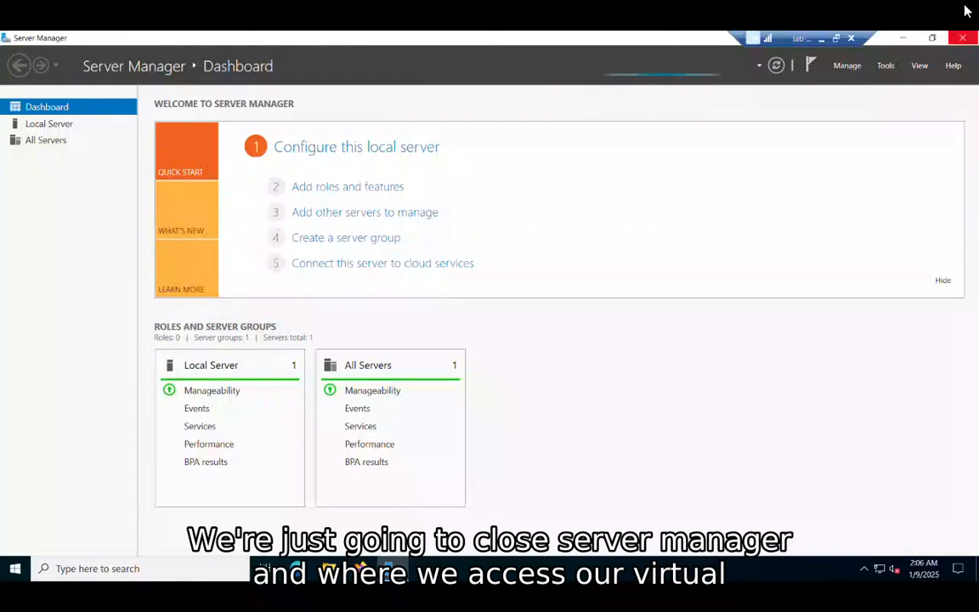
pyautogui.click(963, 38)
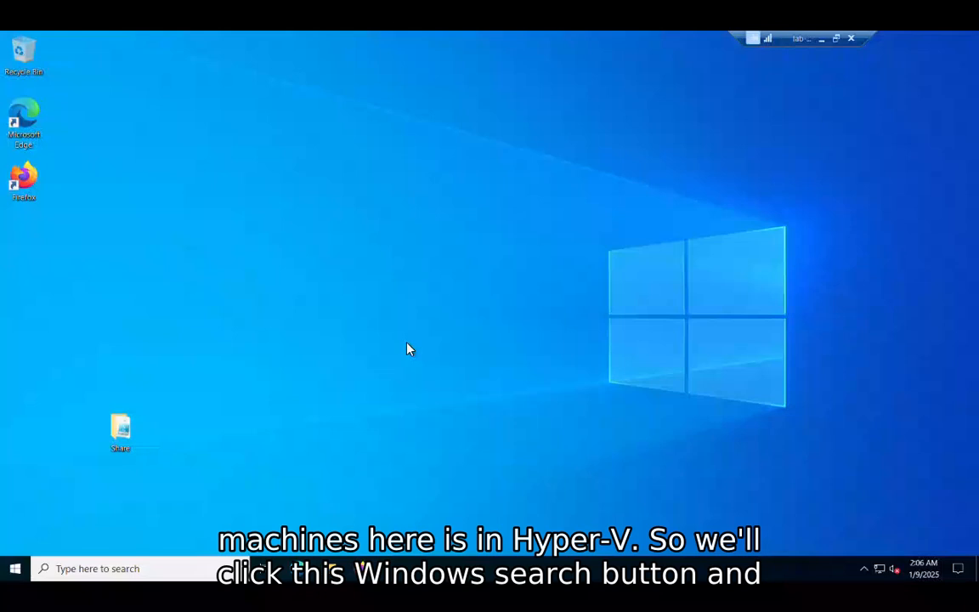
# Search the remote machine for "hyper" and open Hyper-V Manager.
pyautogui.click(15, 571)
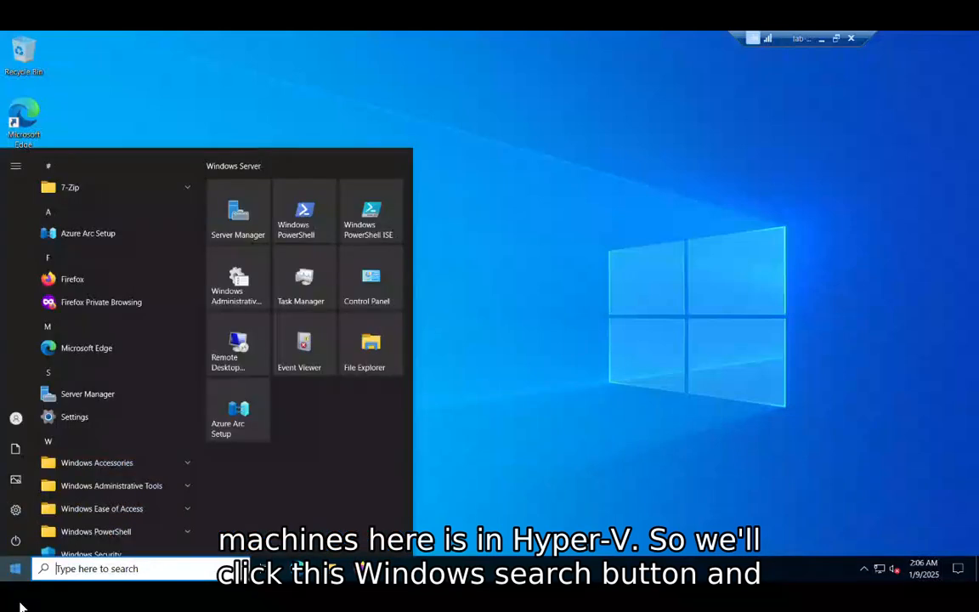
pyautogui.write('h')
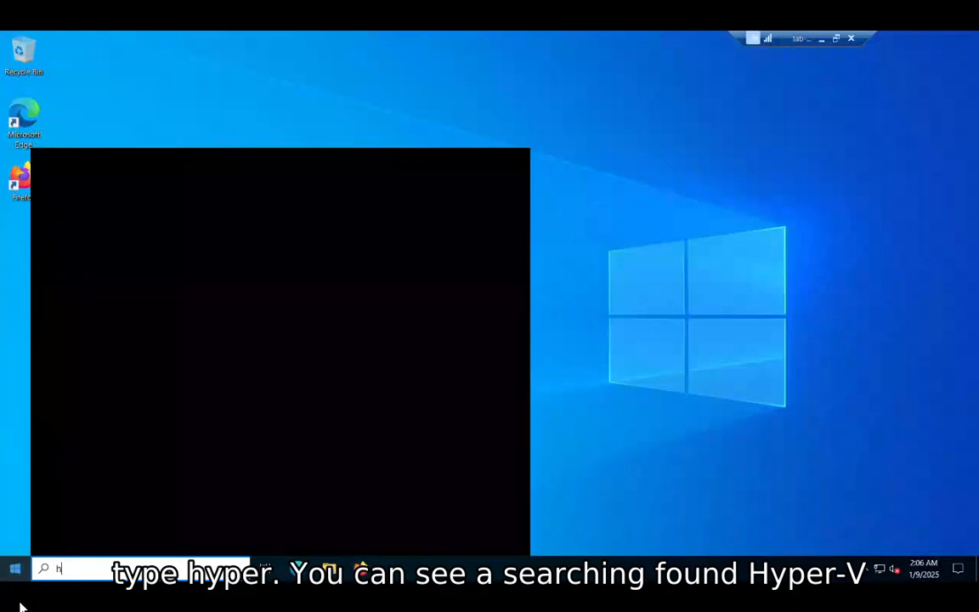
pyautogui.write('yper')
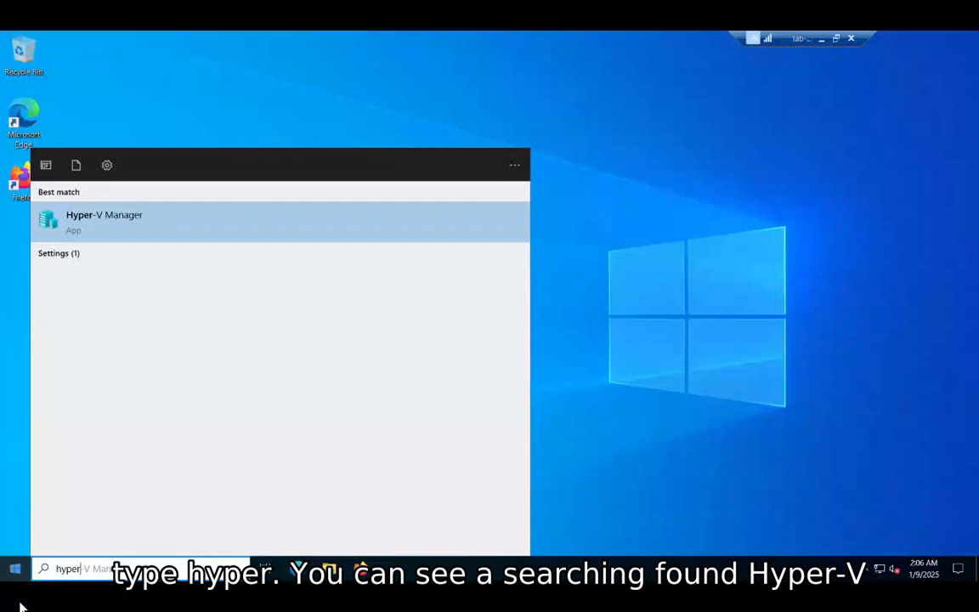
pyautogui.click(138, 215)
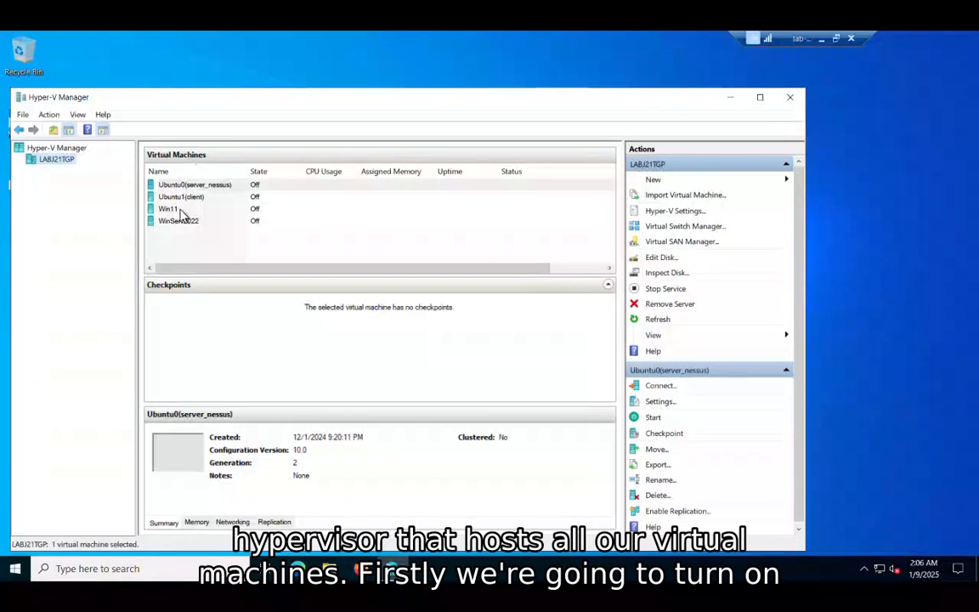
# Start the WinServ2022 virtual machine and open a connection to it.
pyautogui.click(187, 219)
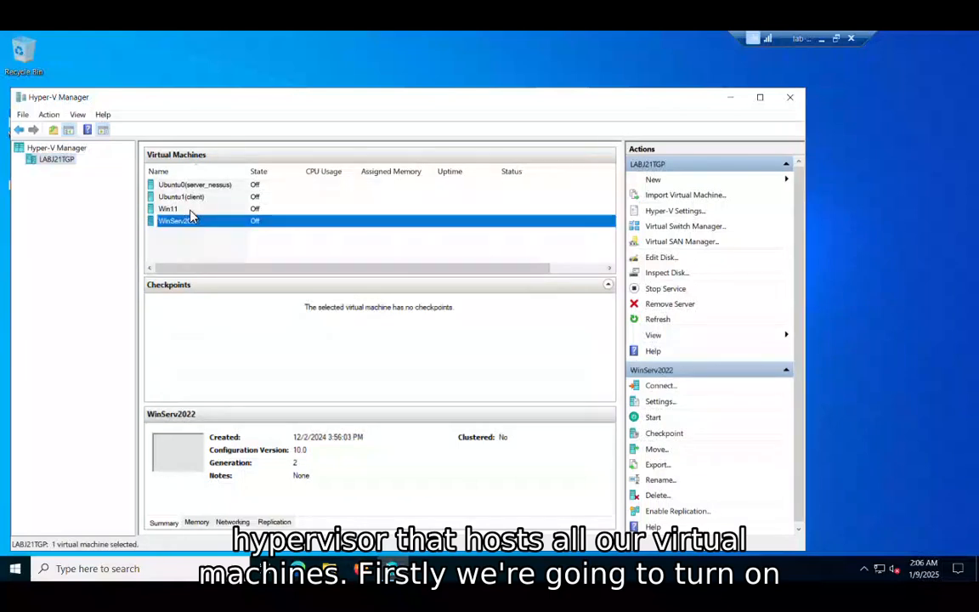
pyautogui.click(653, 419)
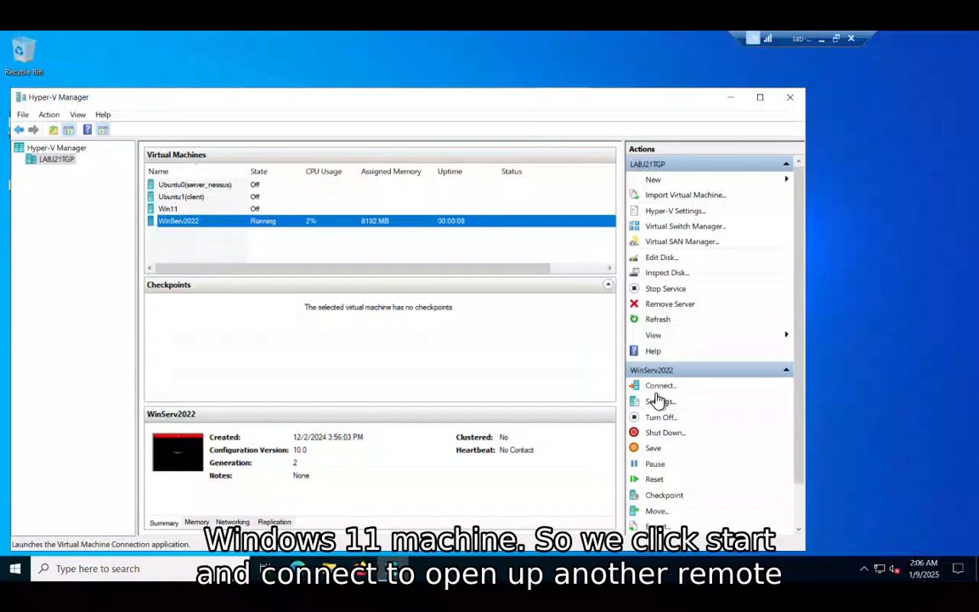
pyautogui.click(656, 391)
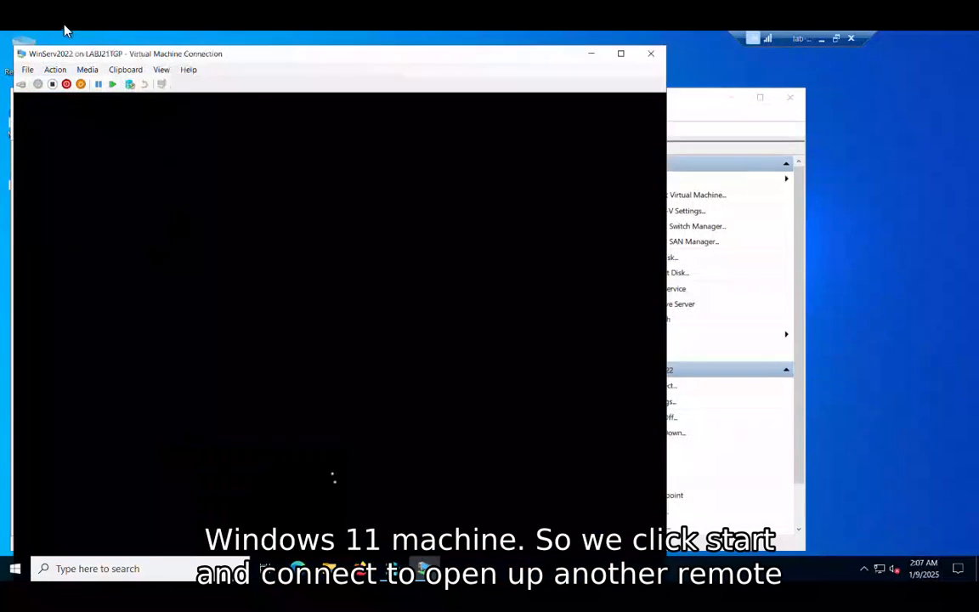
# Connect to WinServ2022 with the display size set to the largest option, and switch the session from full screen to a window.
pyautogui.moveTo(83, 51); pyautogui.dragTo(368, 15)
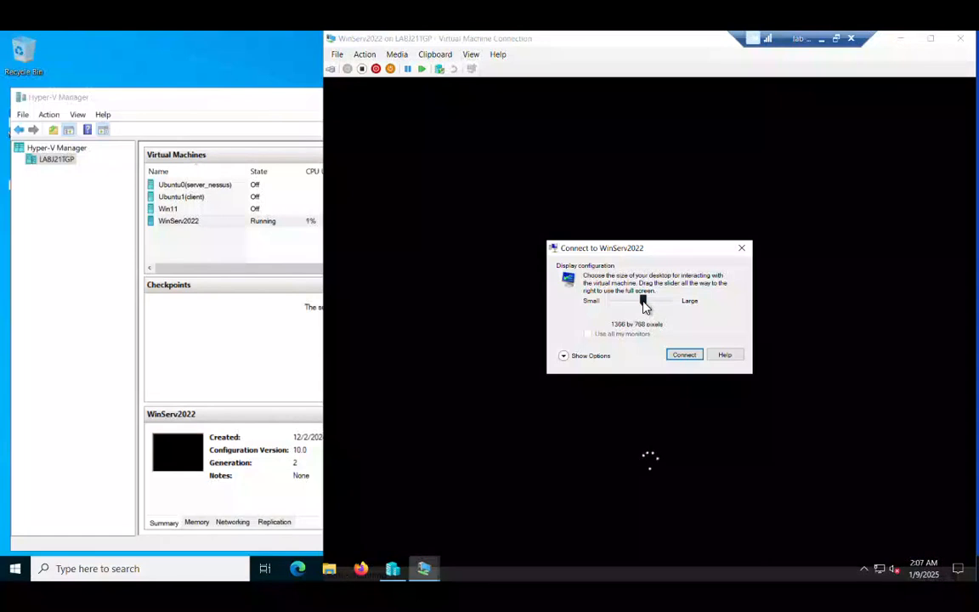
pyautogui.moveTo(645, 306); pyautogui.dragTo(673, 307)
pyautogui.click(677, 360)
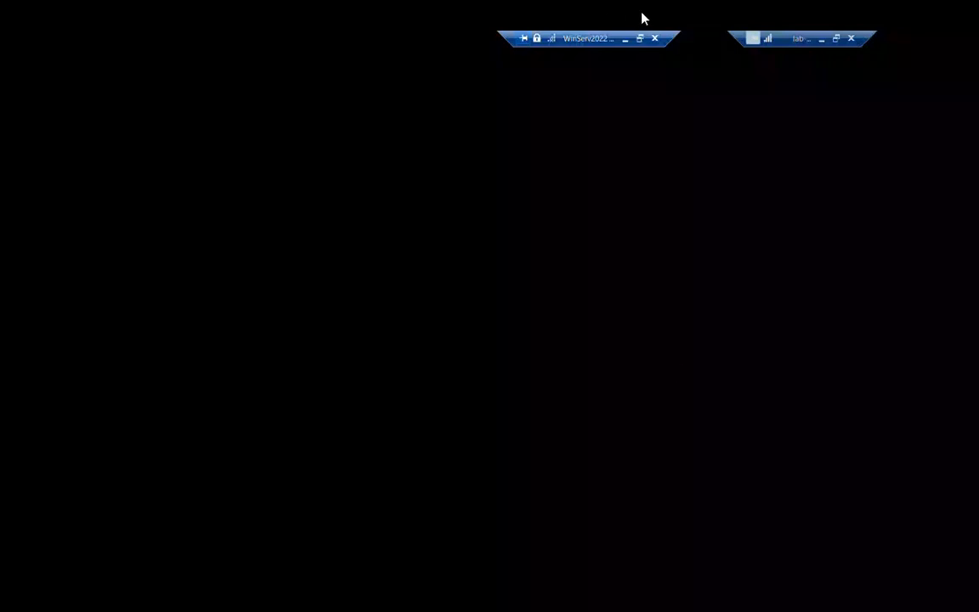
pyautogui.click(641, 38)
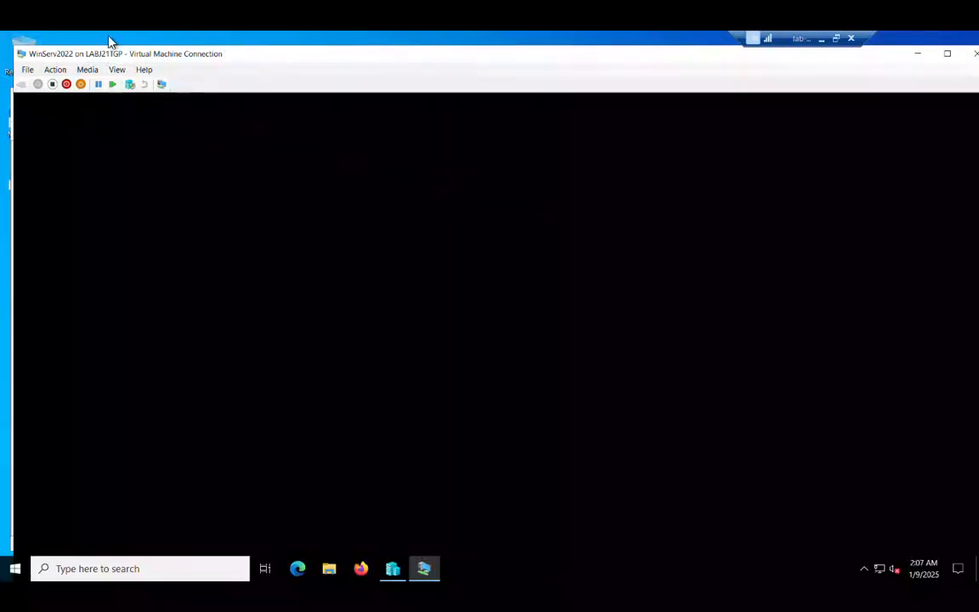
pyautogui.moveTo(151, 49); pyautogui.dragTo(124, 20)
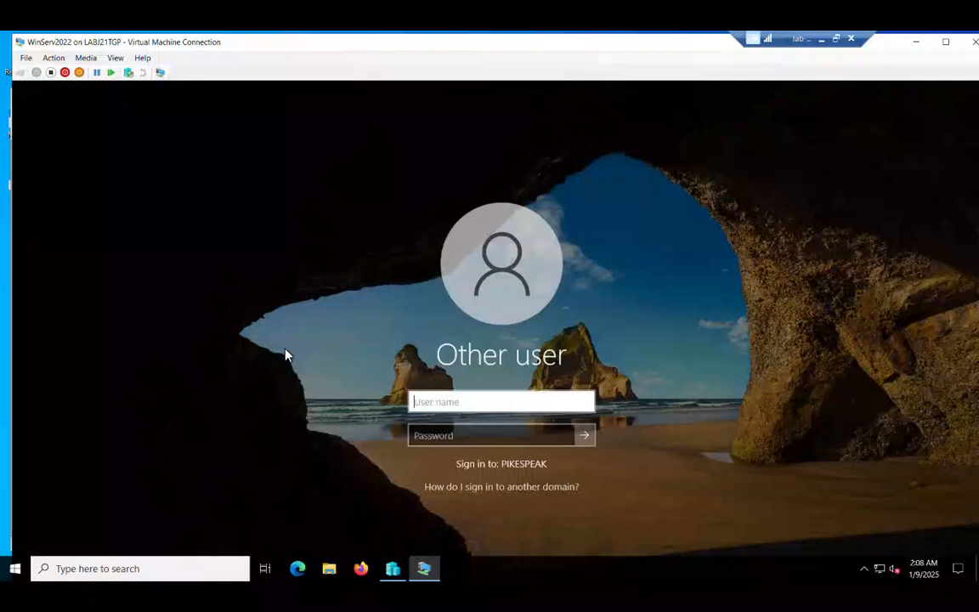
# Sign in to WinServ2022 on the PIKESPEAK domain as cngstudent, entering the account password.
pyautogui.write('cngstudent')
pyautogui.press('Tab')
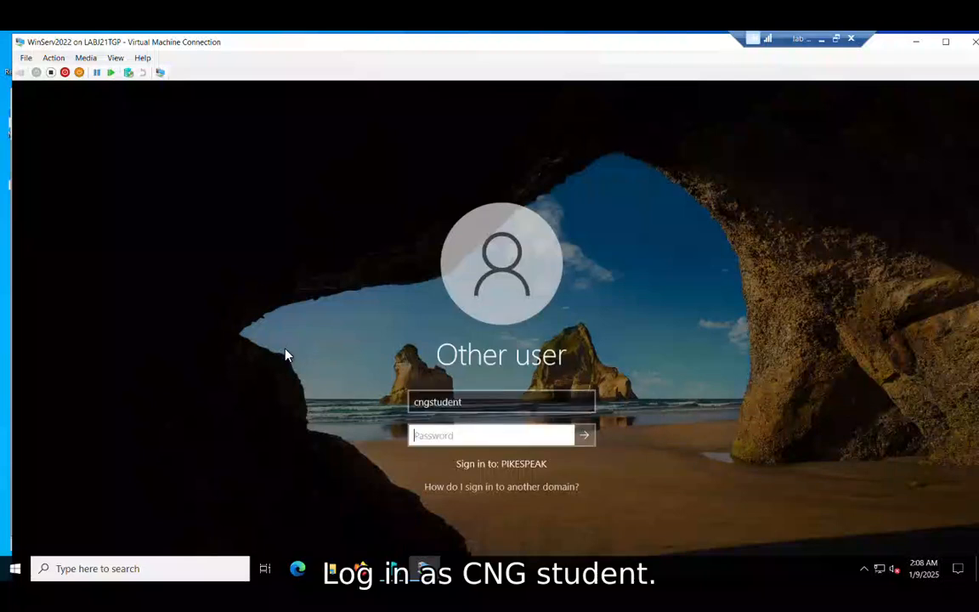
pyautogui.write('••••••••••')
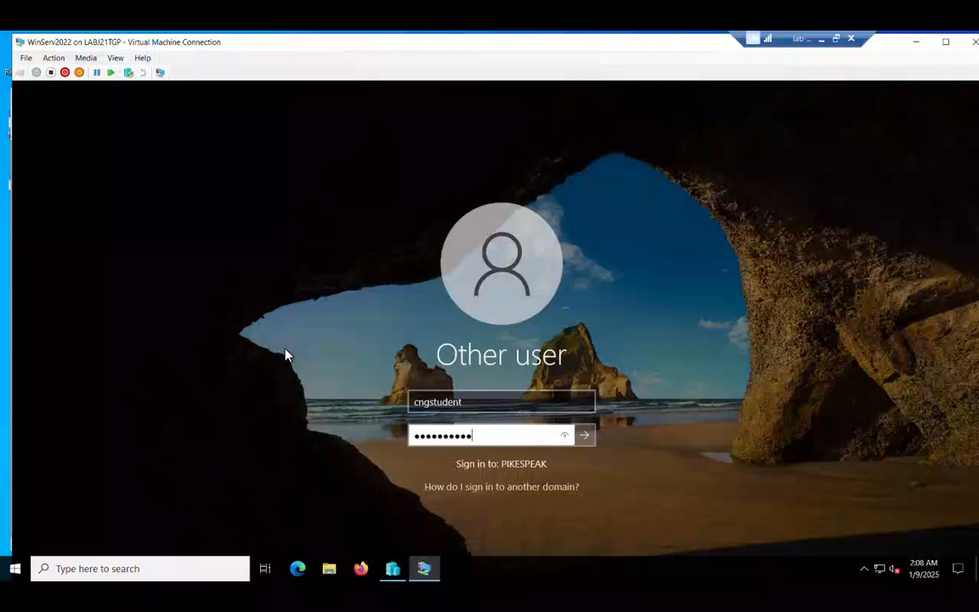
pyautogui.write('•')
pyautogui.press('Return')
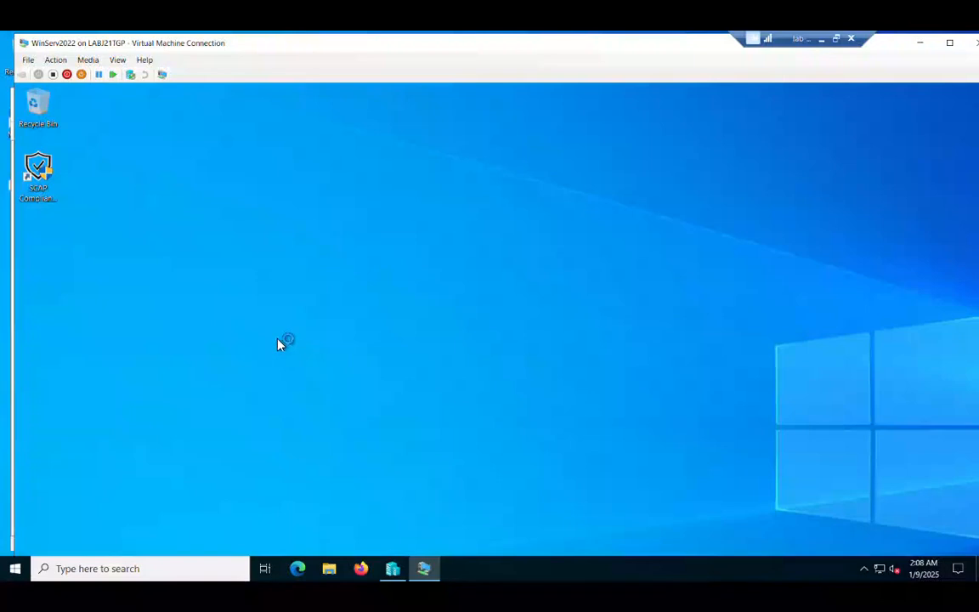
# Shrink the WinServ2022 connection window to fit the screen and close Server Manager inside the virtual machine.
pyautogui.moveTo(15, 6); pyautogui.dragTo(247, 115)
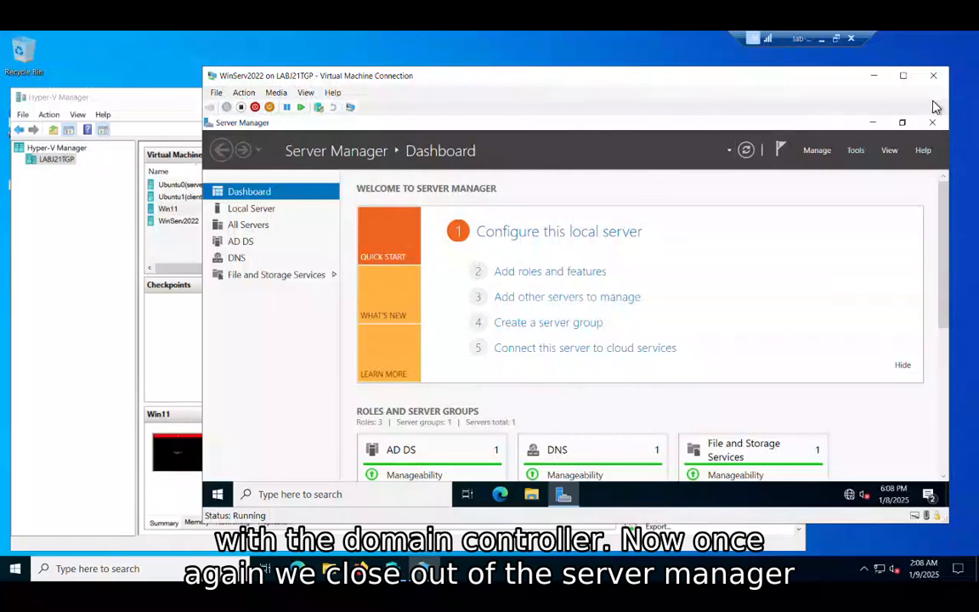
pyautogui.click(932, 123)
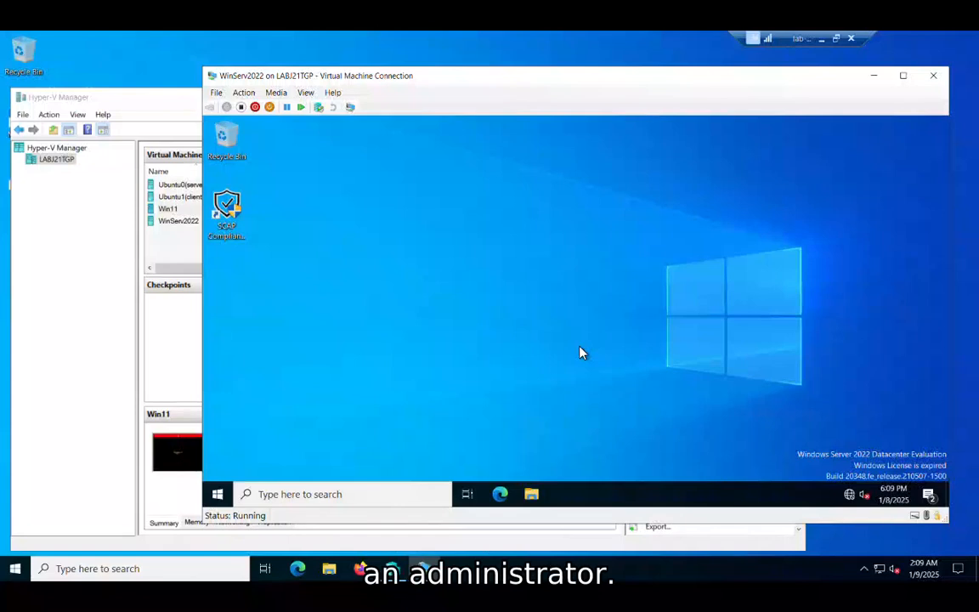
# Search for "powershell" in WinServ2022 and run Windows PowerShell as administrator, allowing it to make changes.
pyautogui.click(219, 500)
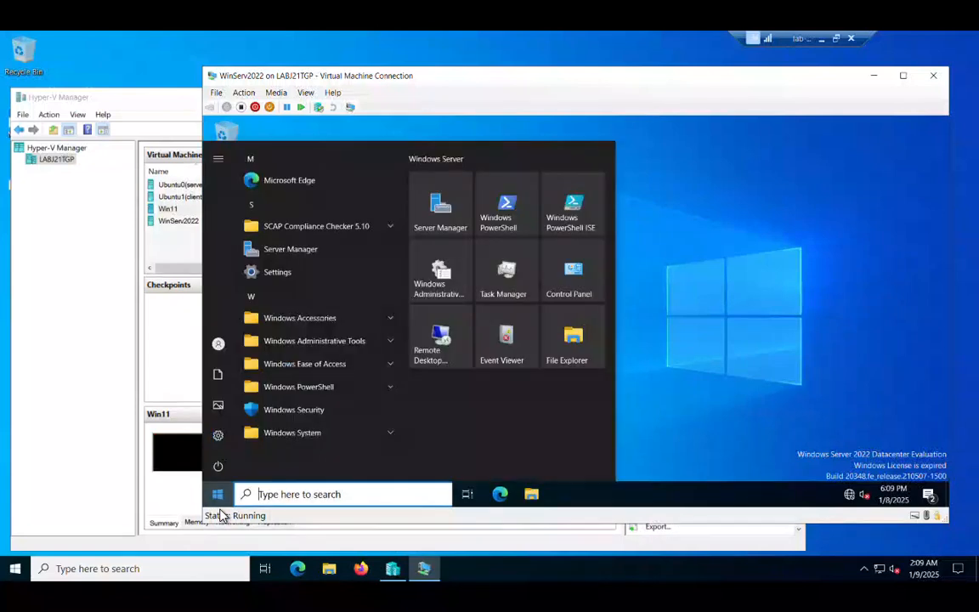
pyautogui.rightClick(219, 508)
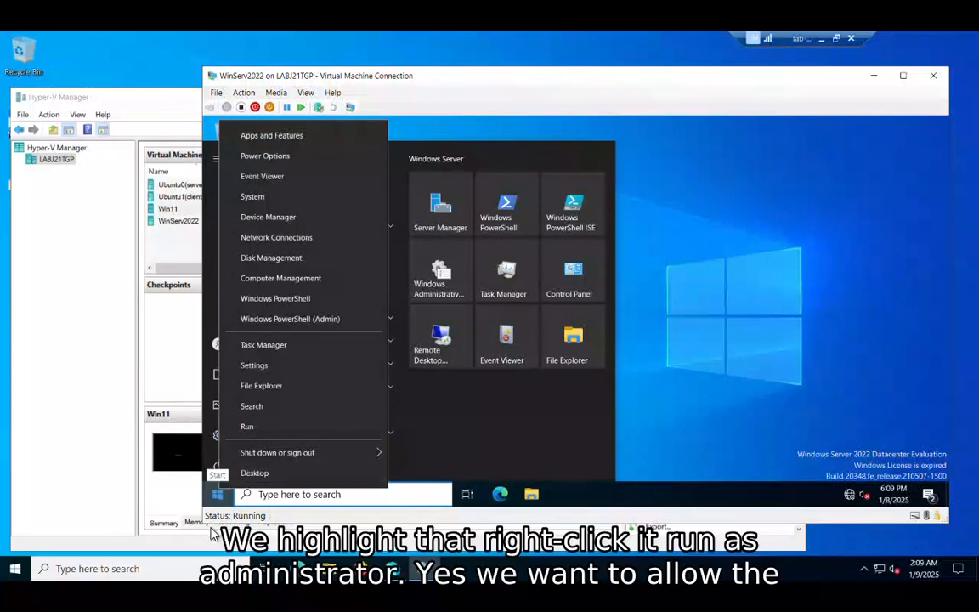
pyautogui.click(216, 499)
pyautogui.click(217, 499)
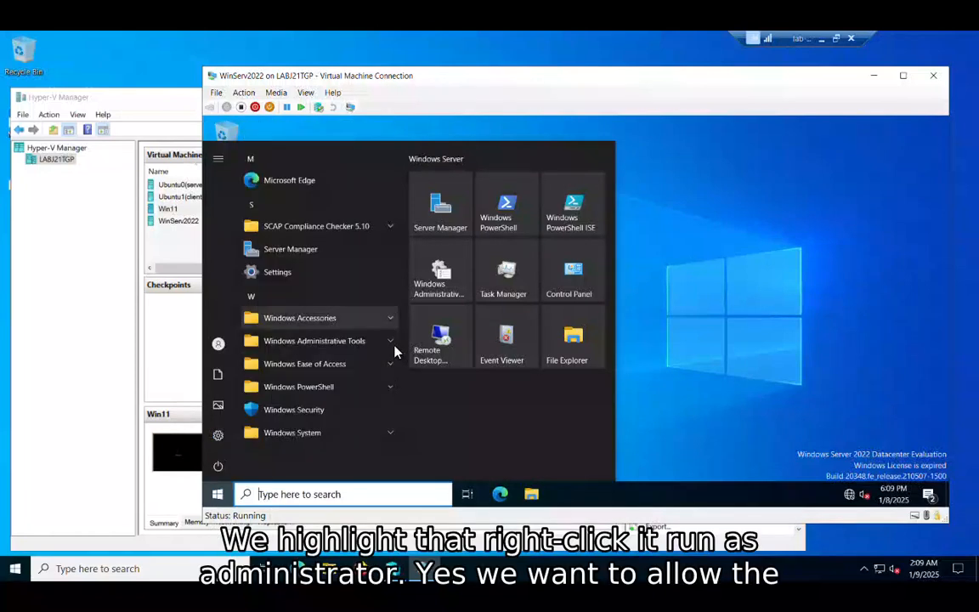
pyautogui.write('powershell')
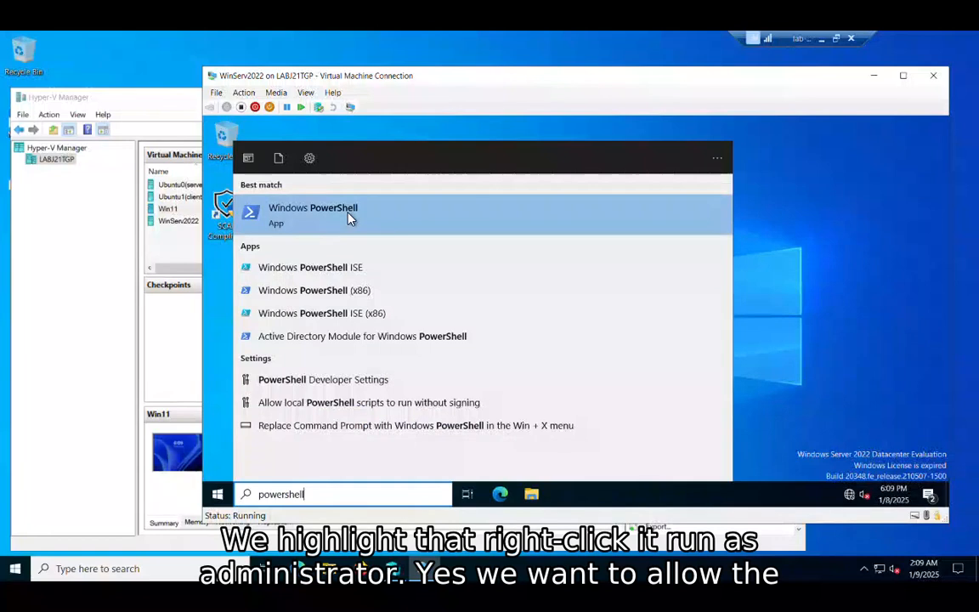
pyautogui.rightClick(348, 219)
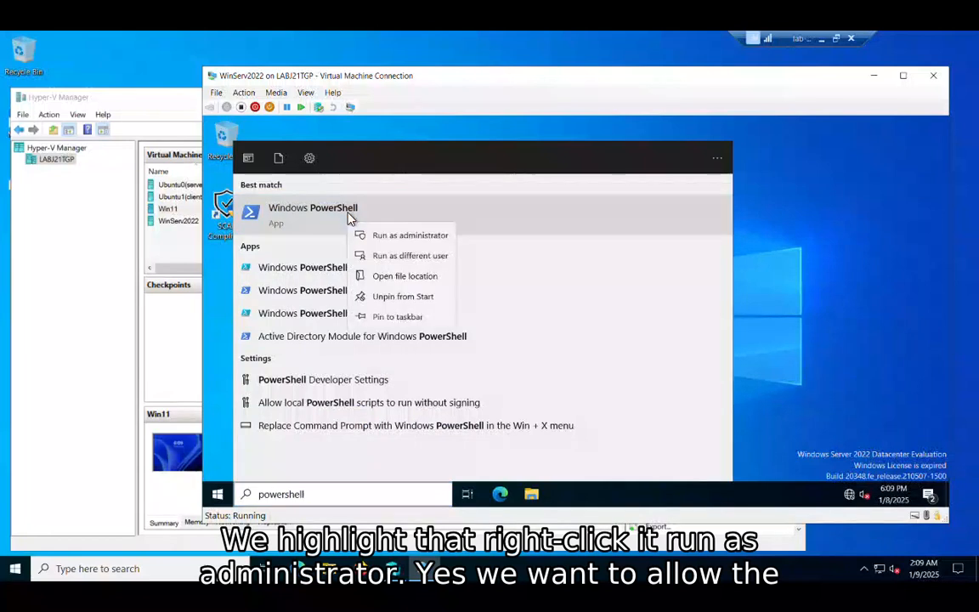
pyautogui.click(380, 232)
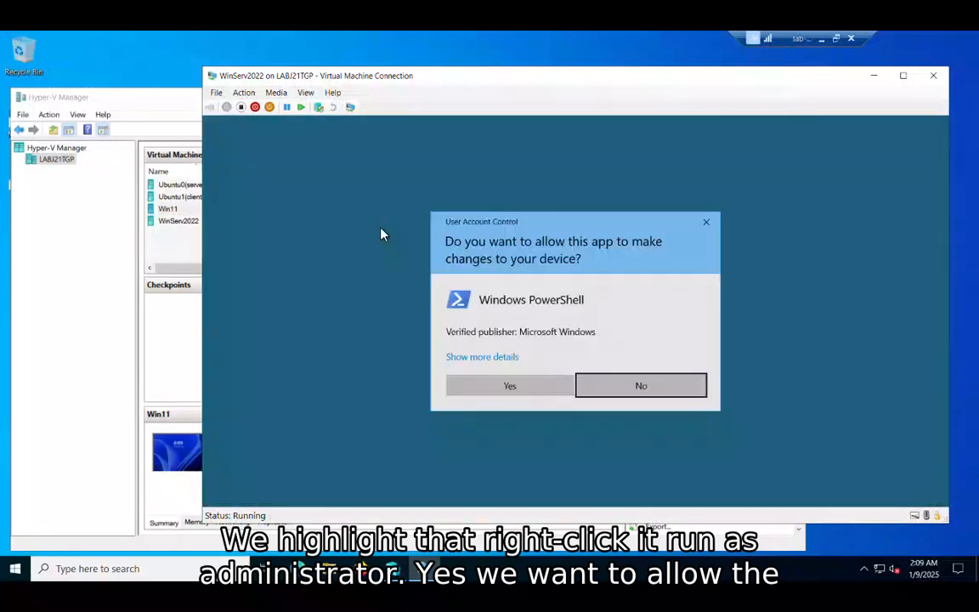
pyautogui.click(525, 400)
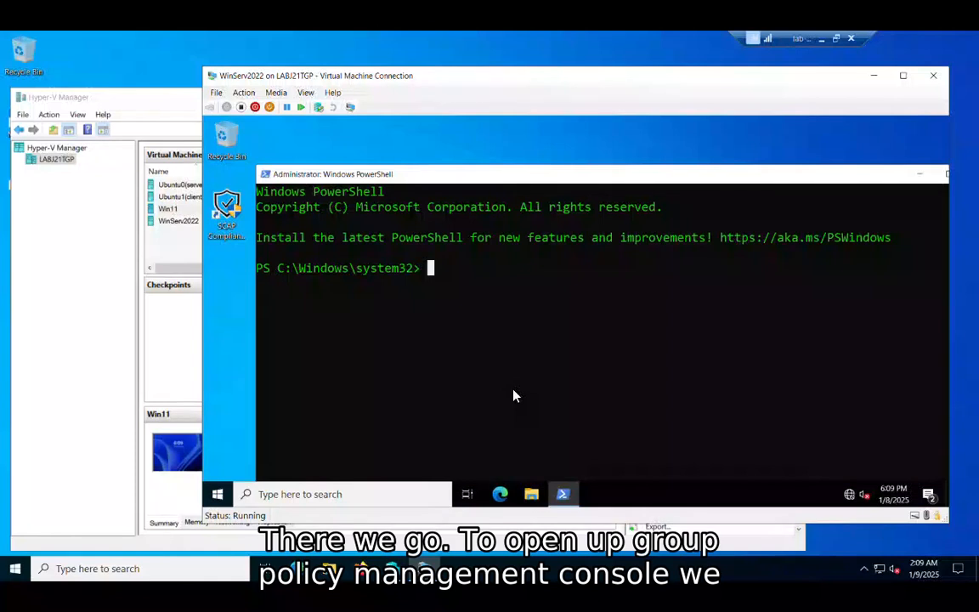
# Launch the Group Policy Management console by running gpmc.msc in PowerShell.
pyautogui.write('gpmc')
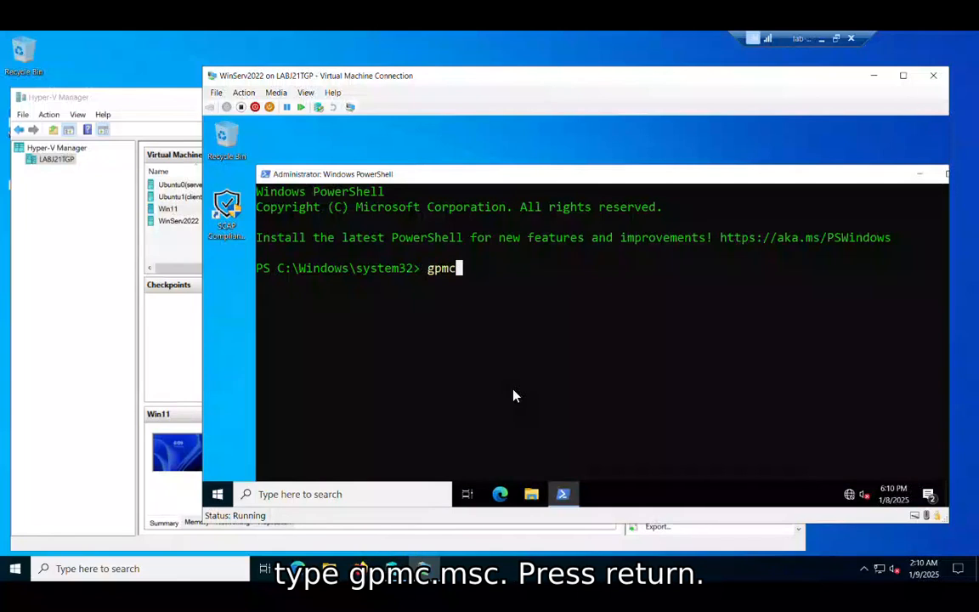
pyautogui.write('.msc')
pyautogui.press('Return')
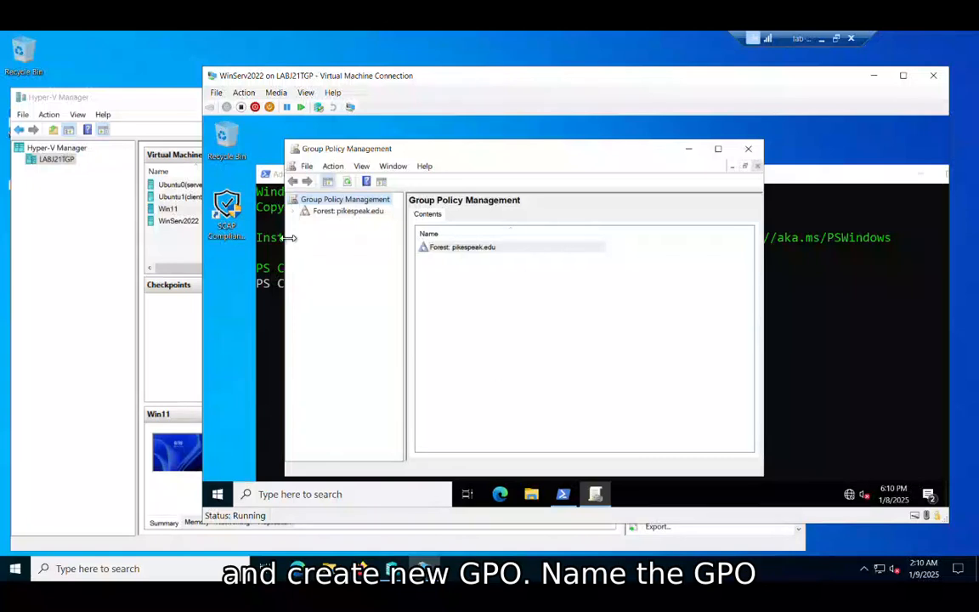
# Expand the pikespeak.edu forest down to its domain's Group Policy Objects container, widening the console tree to show full names.
pyautogui.click(296, 210)
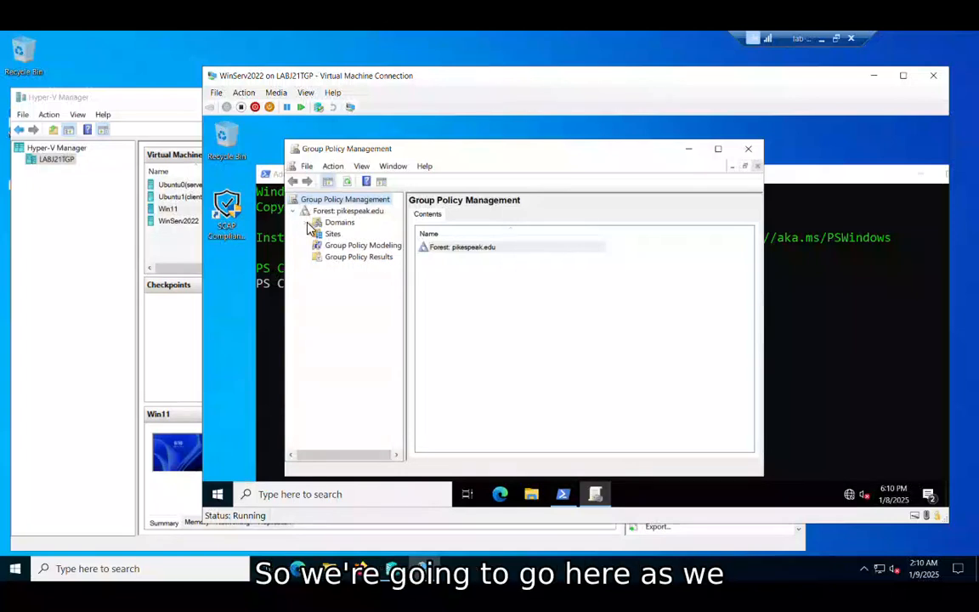
pyautogui.click(308, 222)
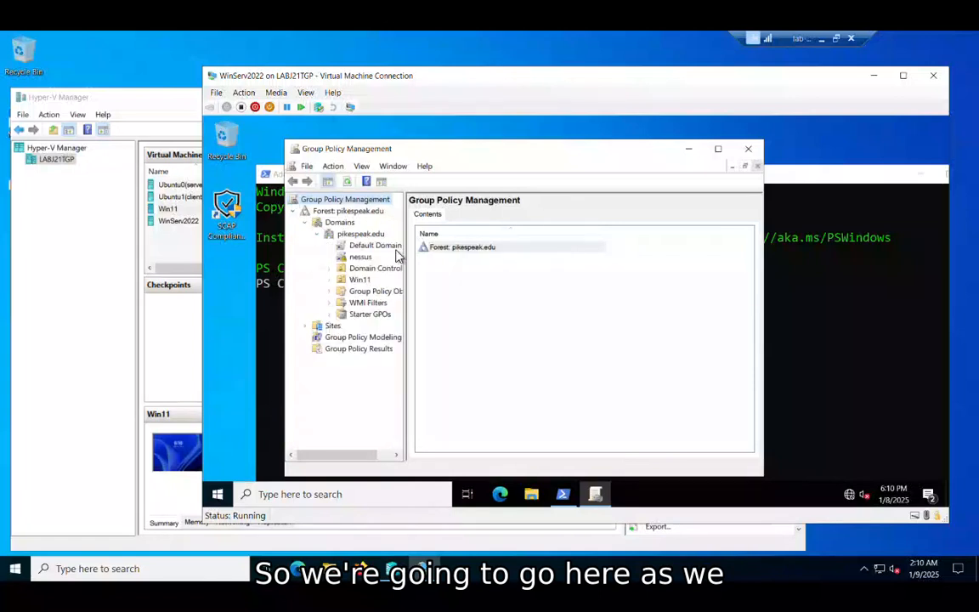
pyautogui.moveTo(406, 258); pyautogui.dragTo(466, 259)
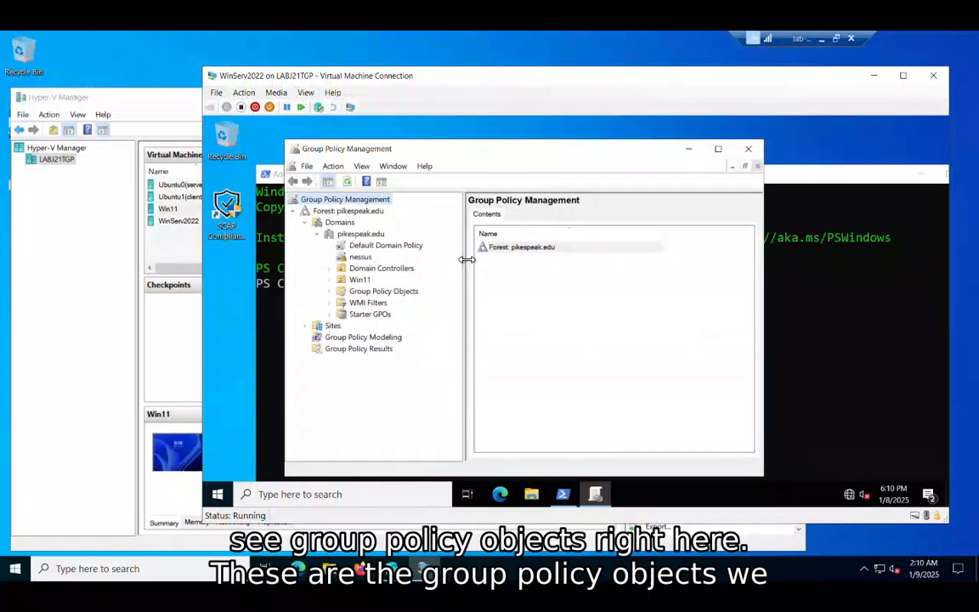
pyautogui.click(377, 292)
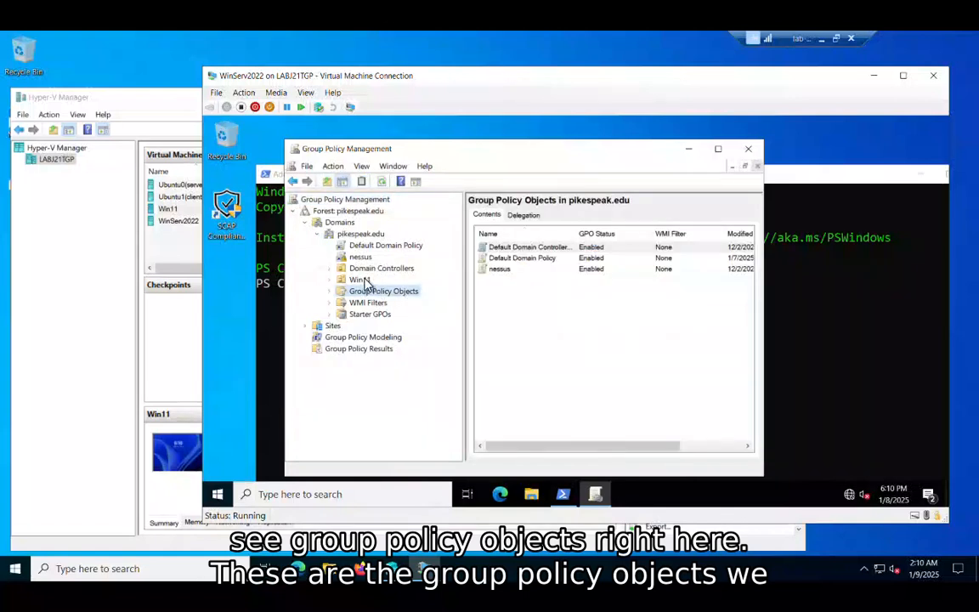
pyautogui.doubleClick(380, 292)
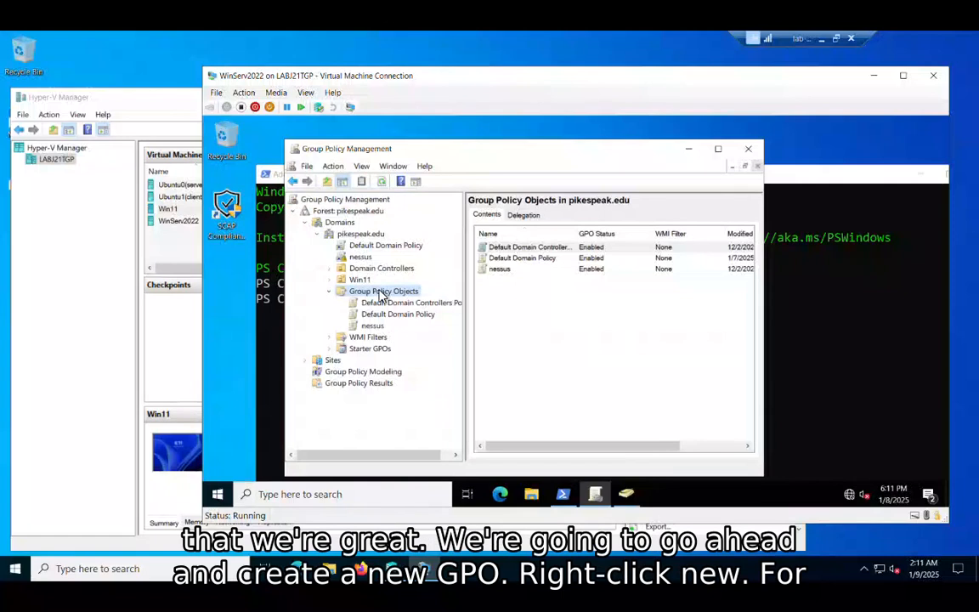
# Create a GPO in the Group Policy Objects container, named DLP_ followed by the person's first initial and last name.
pyautogui.rightClick(382, 294)
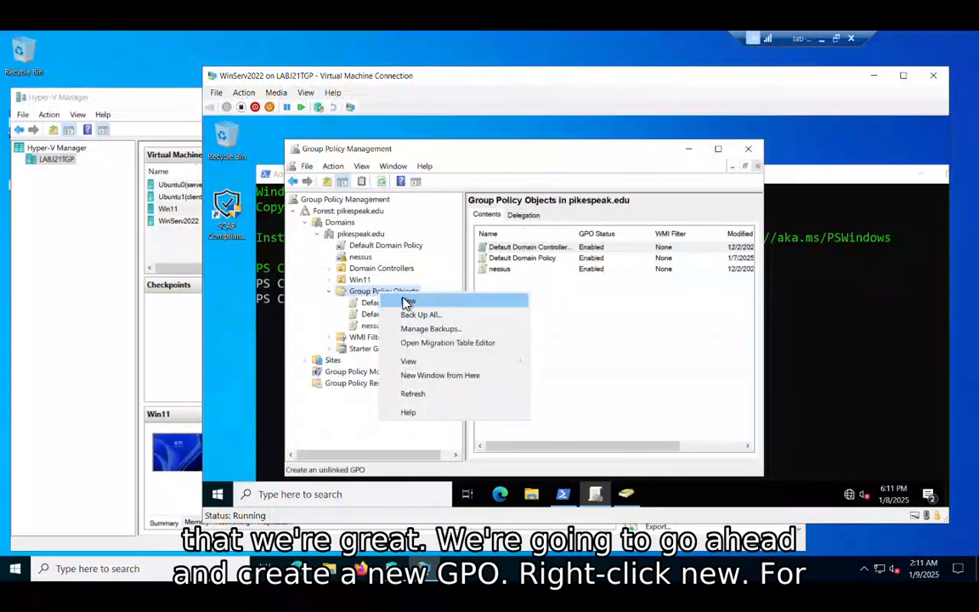
pyautogui.click(407, 303)
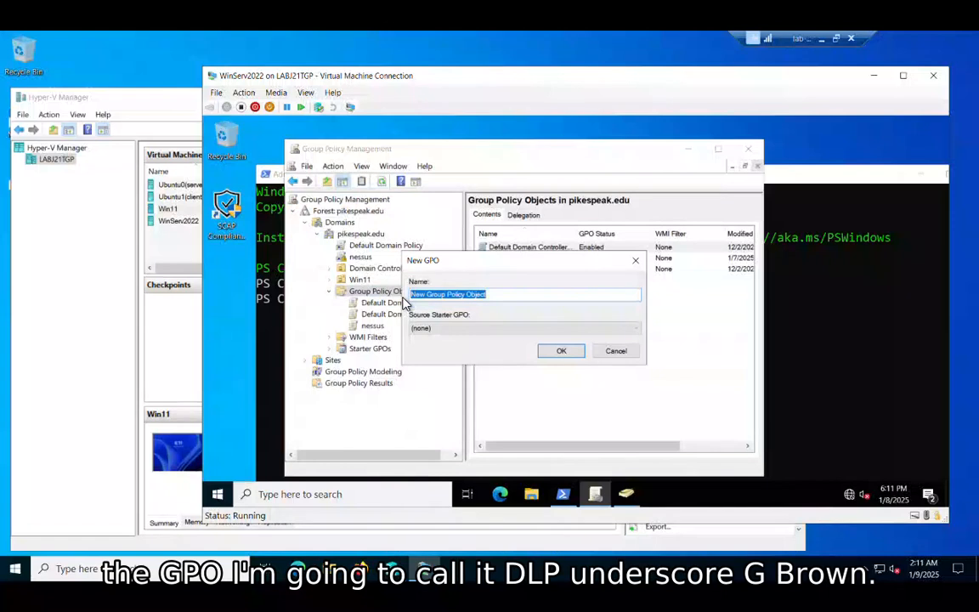
pyautogui.write('DLP_')
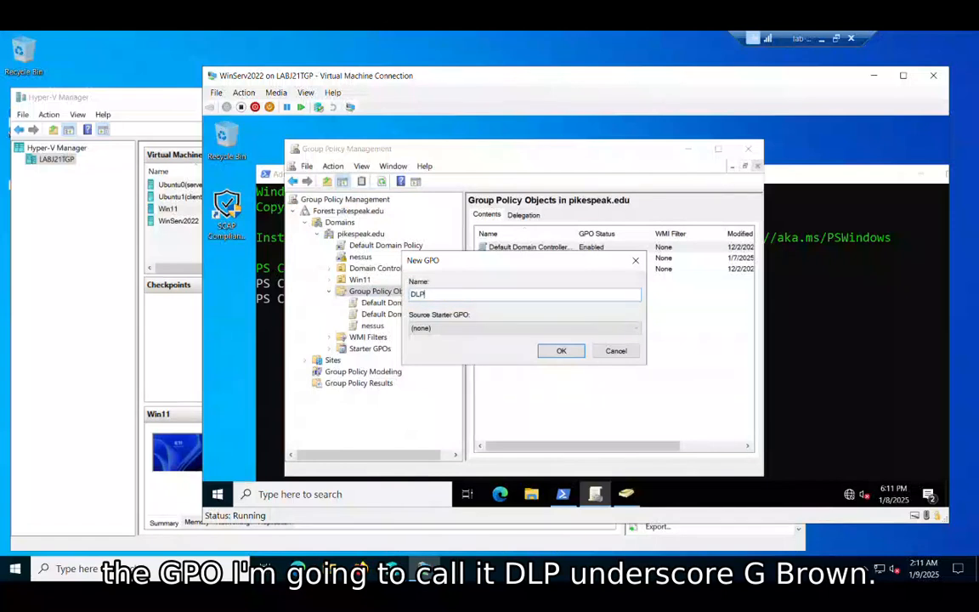
pyautogui.write('gbro')
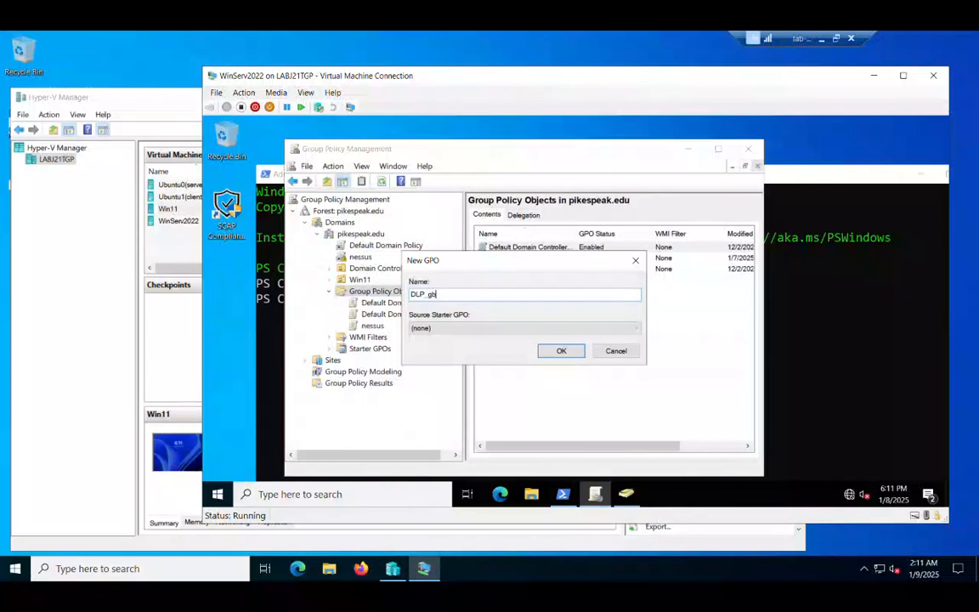
pyautogui.press('BackSpace')
pyautogui.press('BackSpace')
pyautogui.press('BackSpace')
pyautogui.write('brown')
pyautogui.click(567, 352)
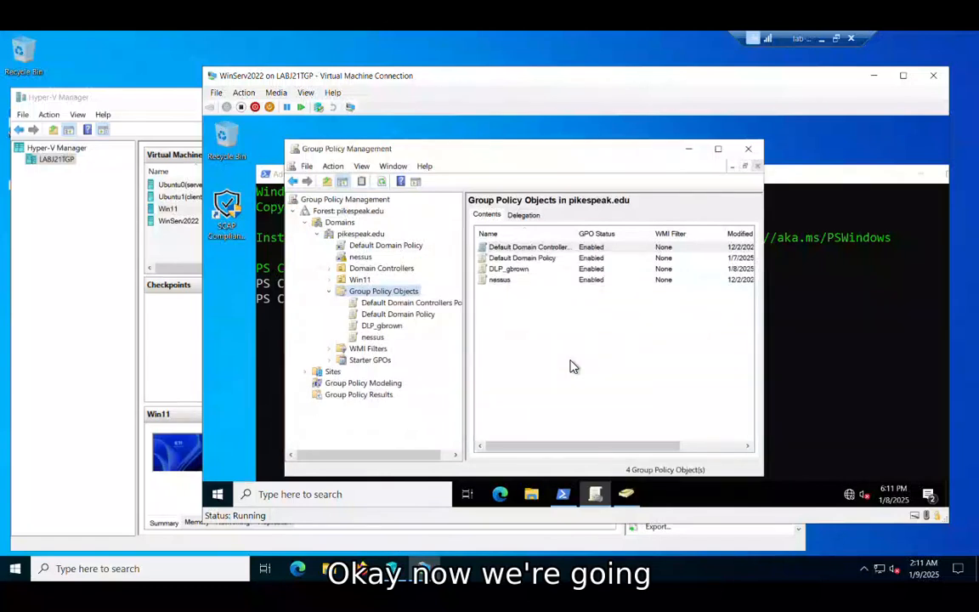
# Open the new DLP GPO for editing and go to Scheduled Tasks under Computer Configuration > Preferences > Control Panel Settings.
pyautogui.click(387, 328)
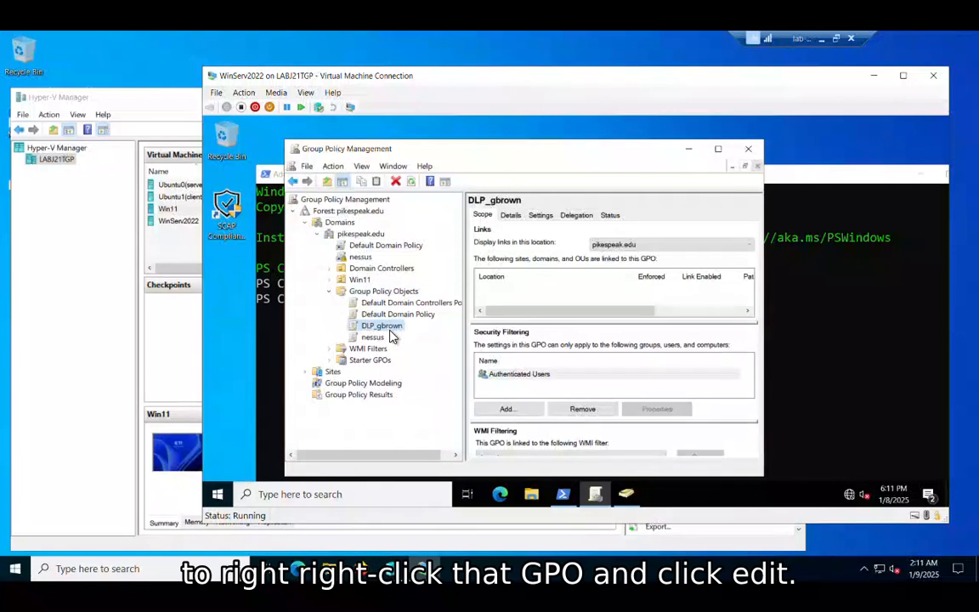
pyautogui.rightClick(390, 335)
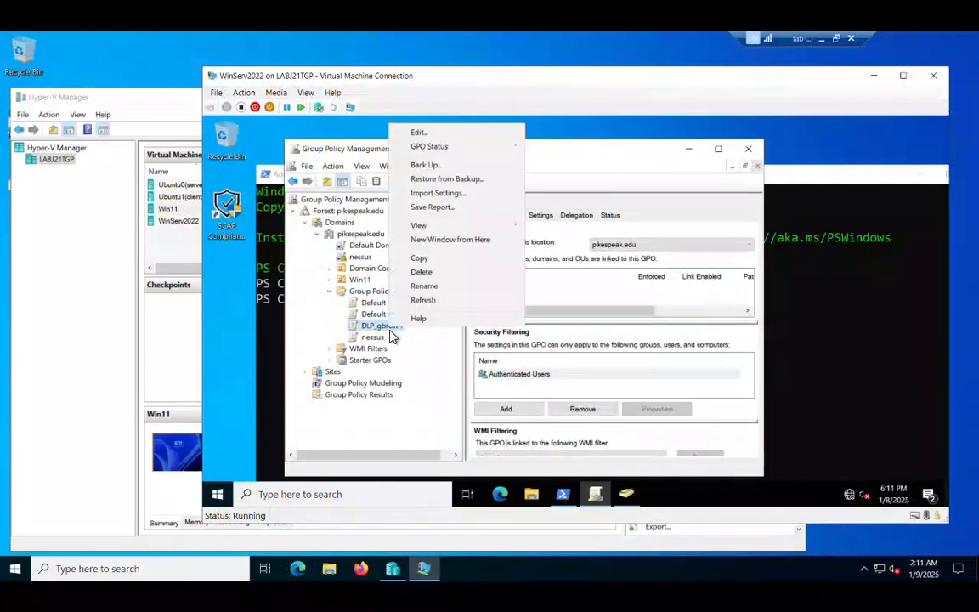
pyautogui.click(449, 120)
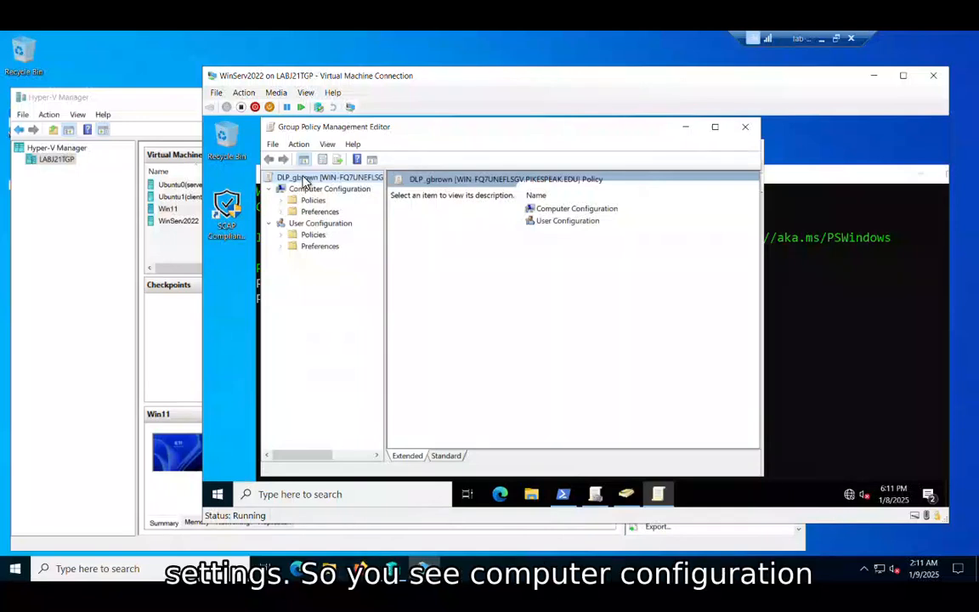
pyautogui.click(281, 211)
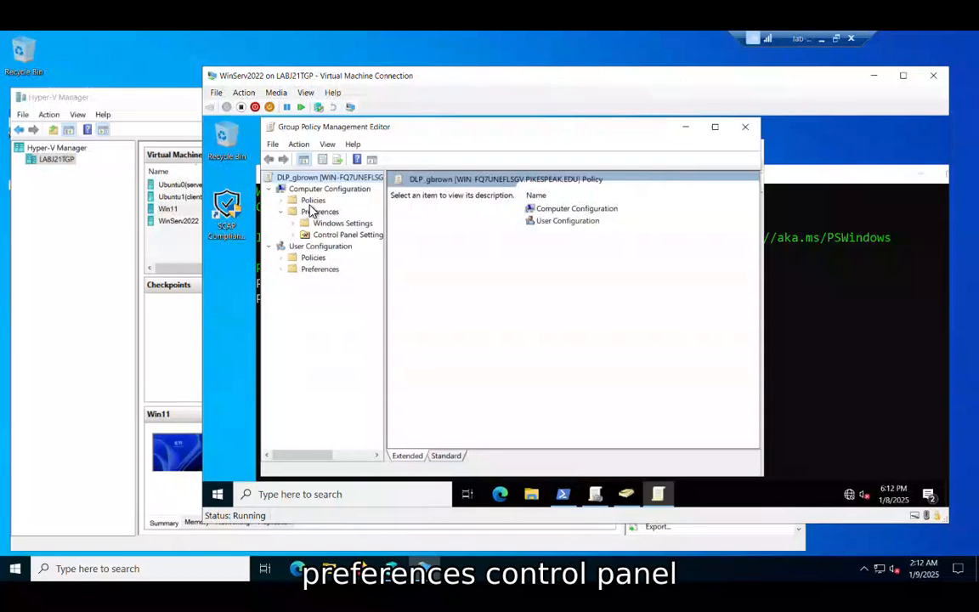
pyautogui.click(296, 234)
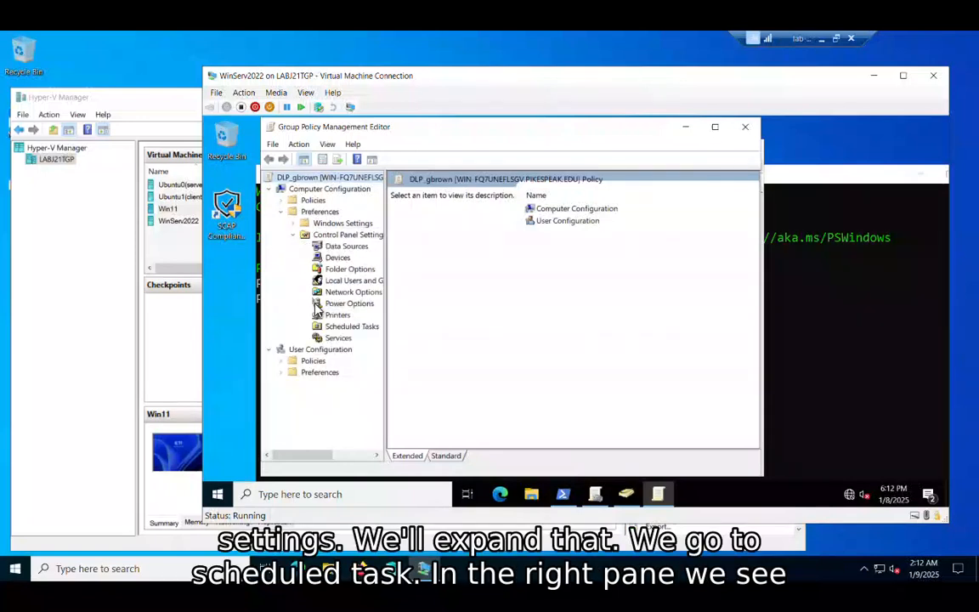
pyautogui.click(340, 327)
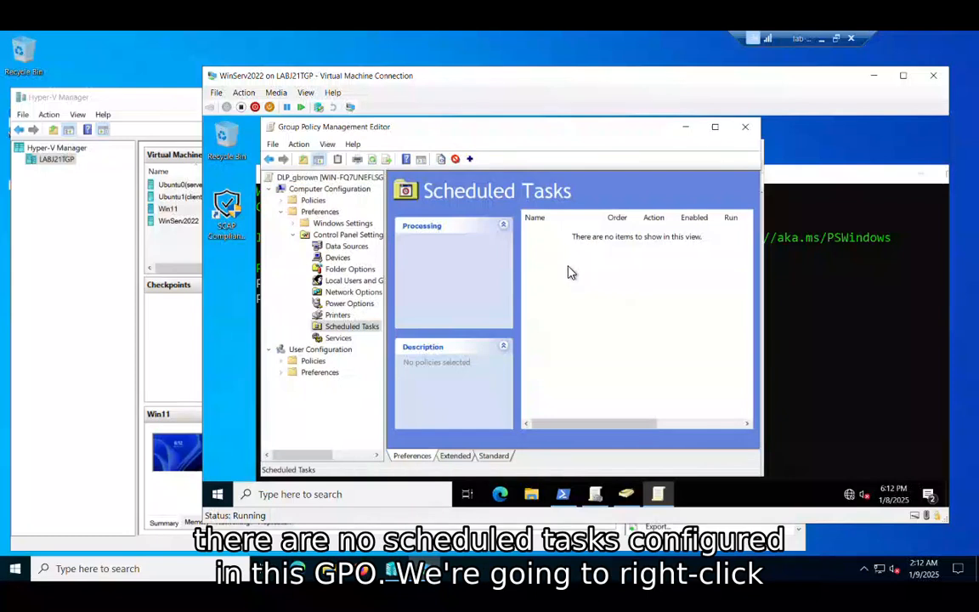
# Add a new Scheduled Task (At least Windows 7), named DLP_ followed by the person's first initial and last name.
pyautogui.rightClick(571, 272)
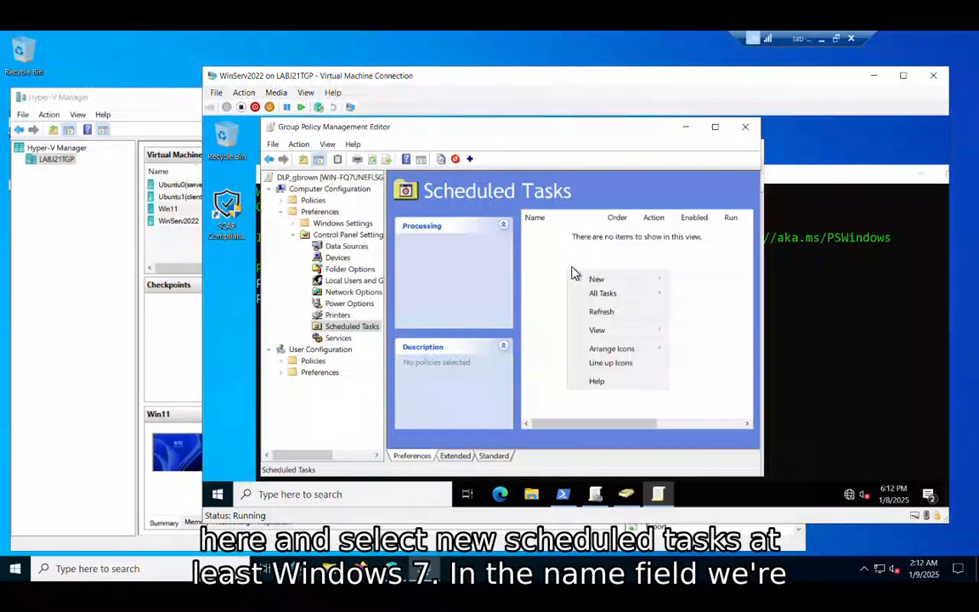
pyautogui.moveTo(594, 280)
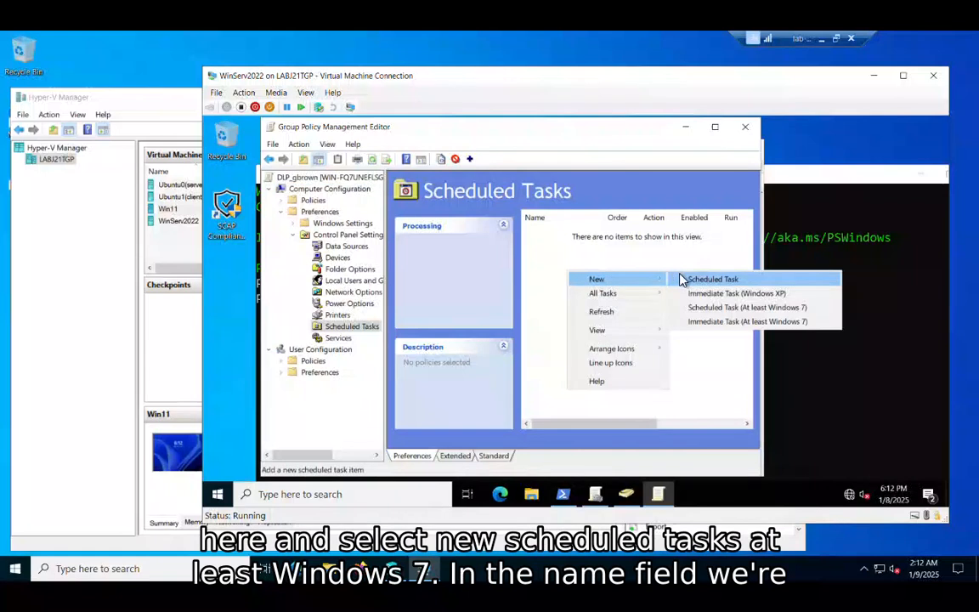
pyautogui.click(712, 309)
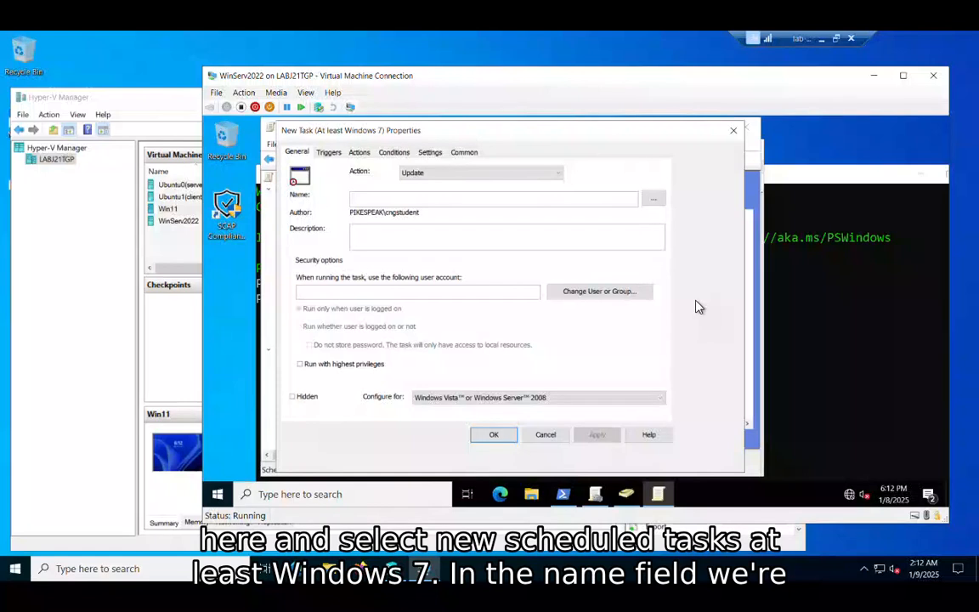
pyautogui.click(543, 199)
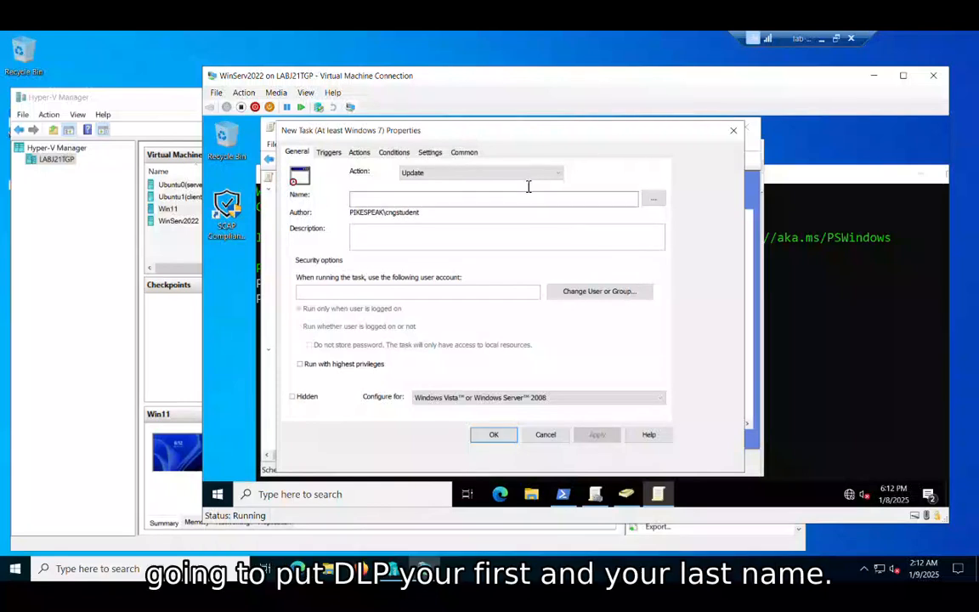
pyautogui.write('DLP_')
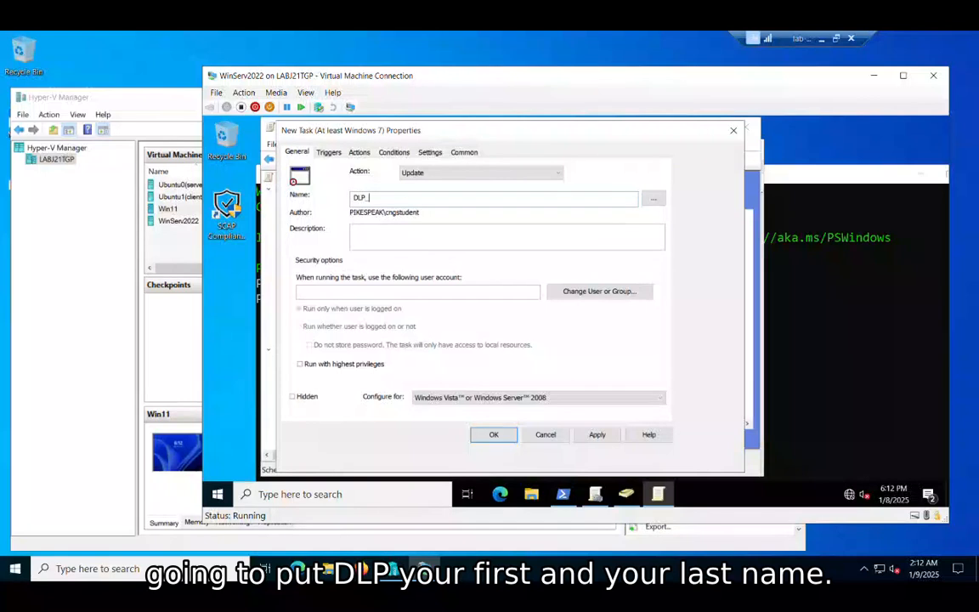
pyautogui.write('gbrown')
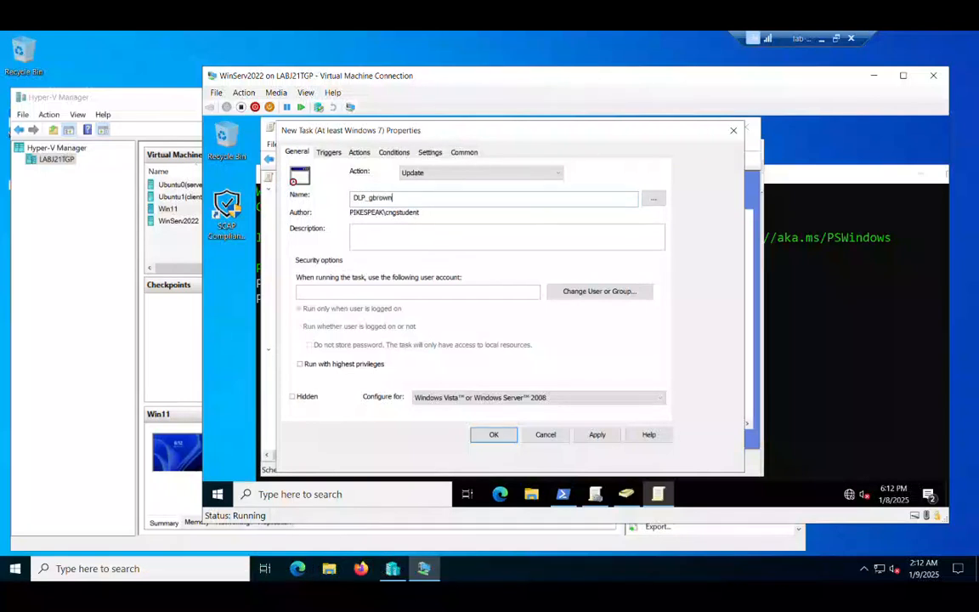
# Enter "DLP scheduled task" as the task's description and set its action to Create.
pyautogui.click(536, 224)
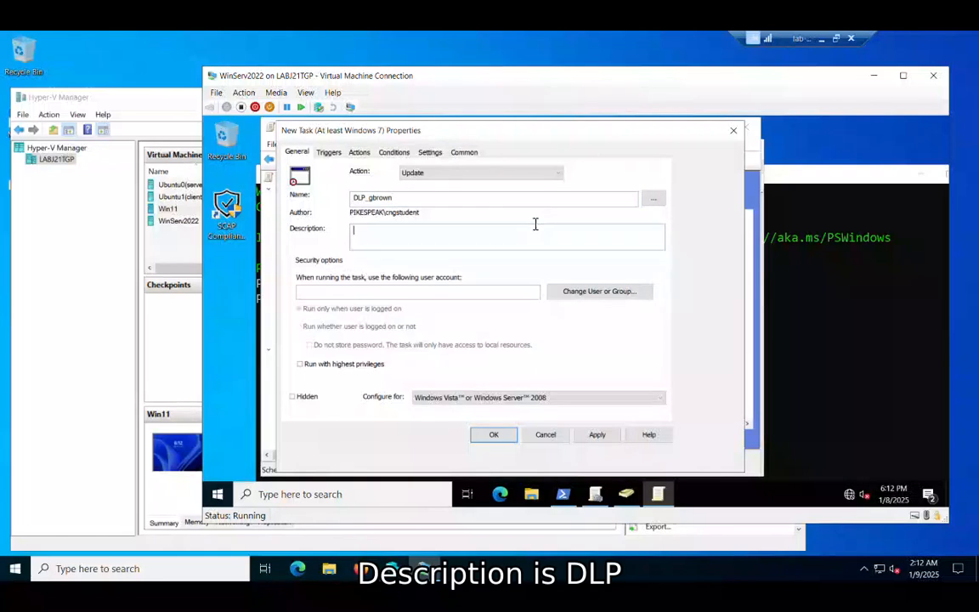
pyautogui.write('DLP ')
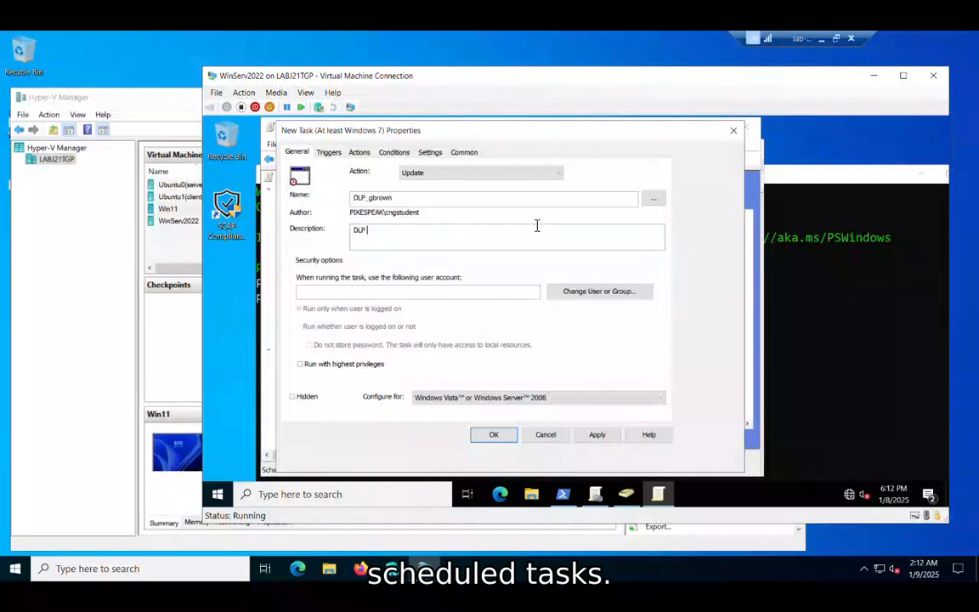
pyautogui.write('scheduled task')
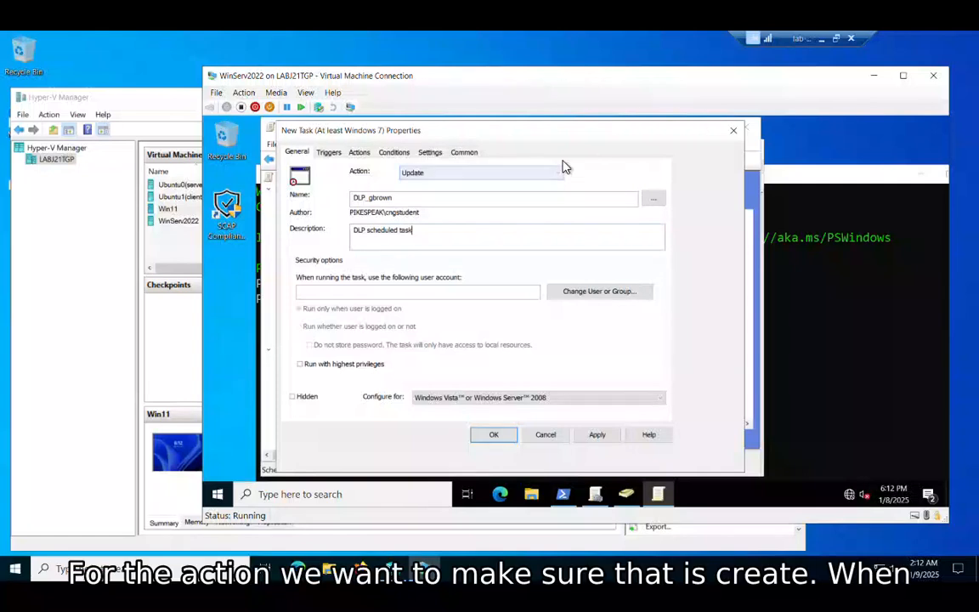
pyautogui.click(515, 172)
pyautogui.click(516, 183)
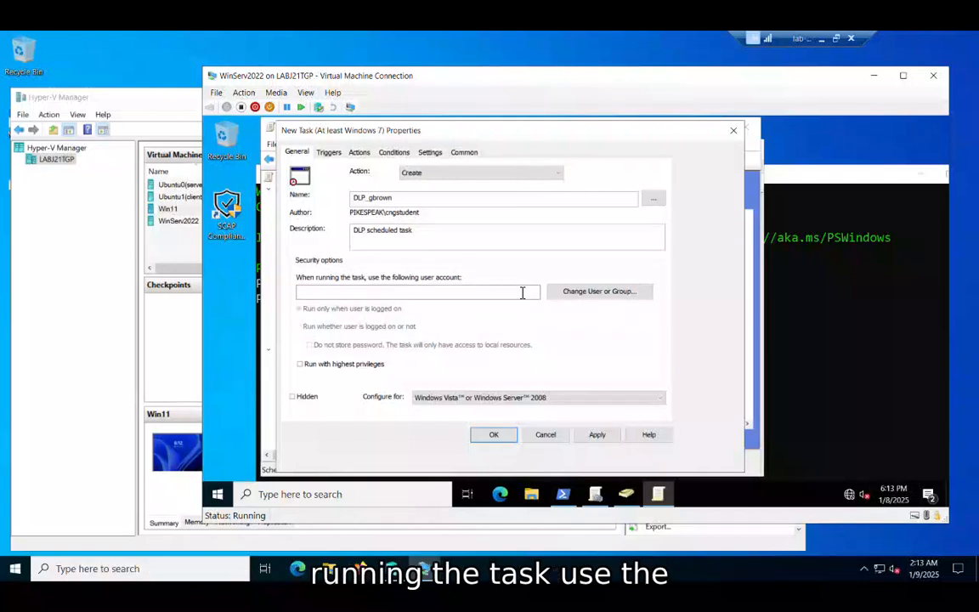
# Set the account that runs the task to SYSTEM, checking the name before accepting it.
pyautogui.click(584, 298)
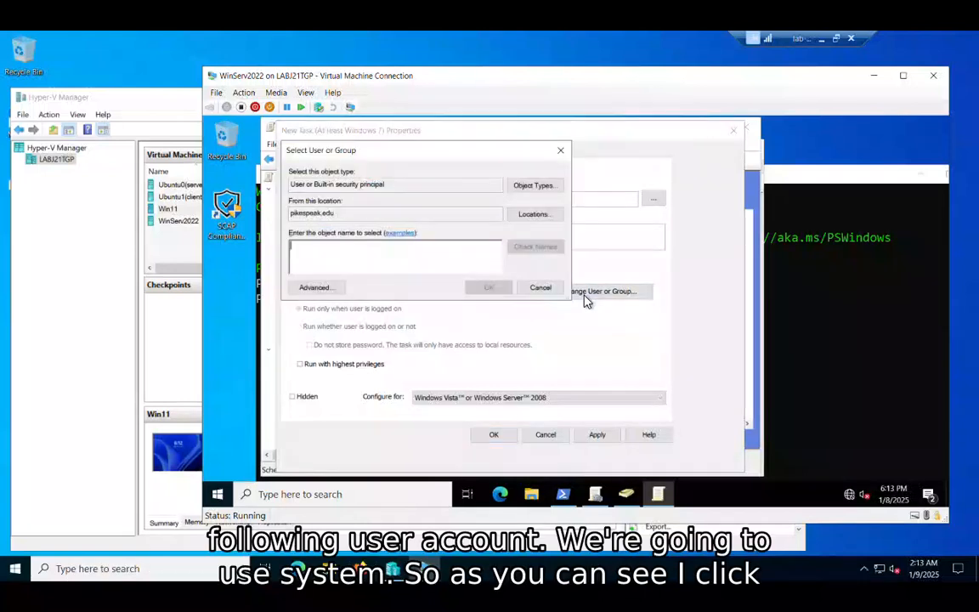
pyautogui.click(541, 288)
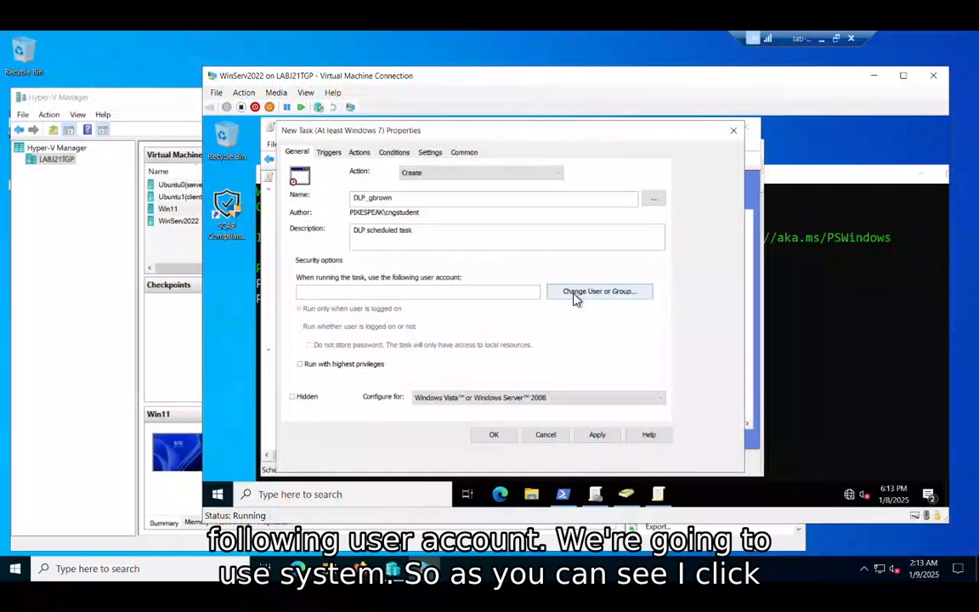
pyautogui.click(575, 295)
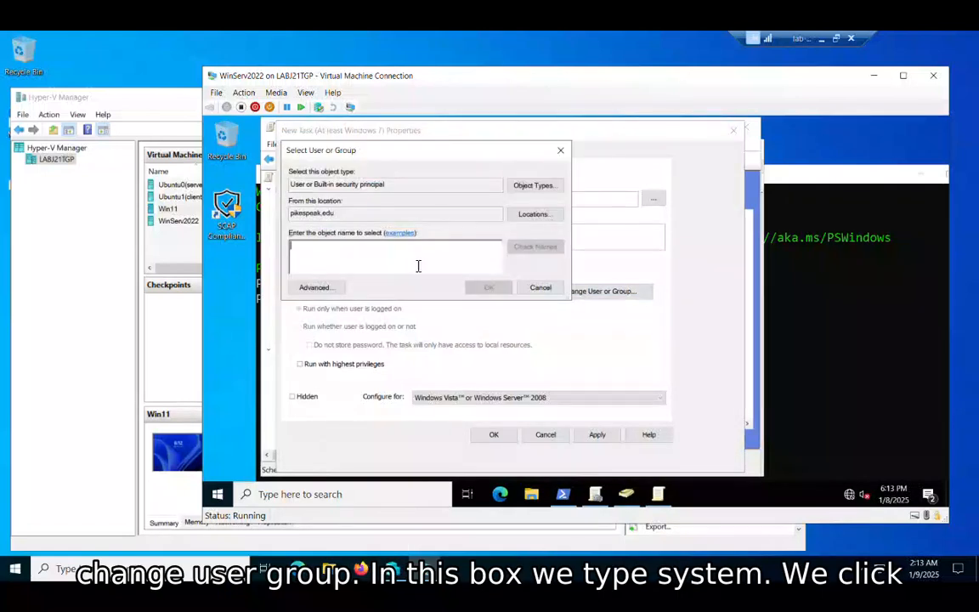
pyautogui.write('system')
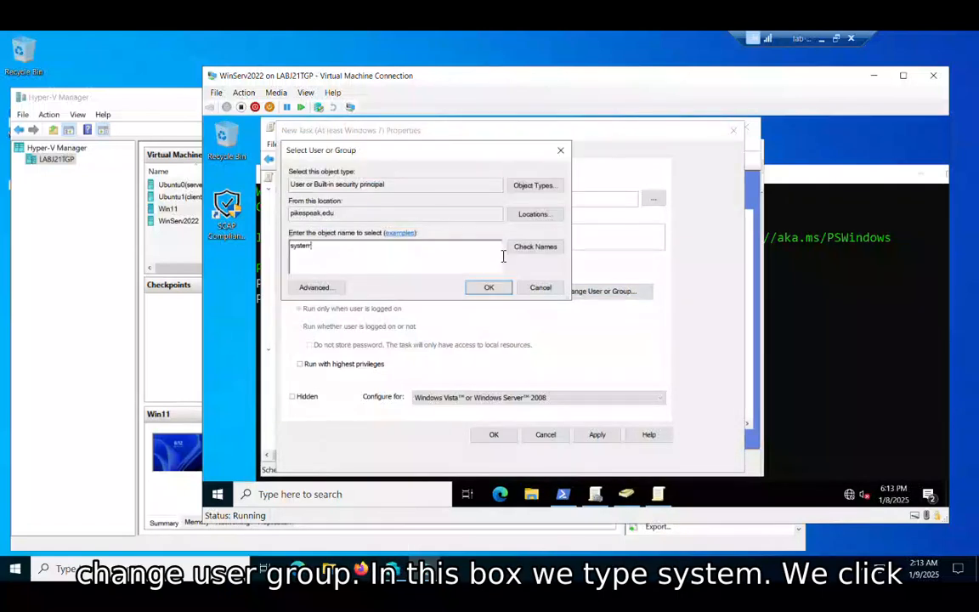
pyautogui.click(544, 247)
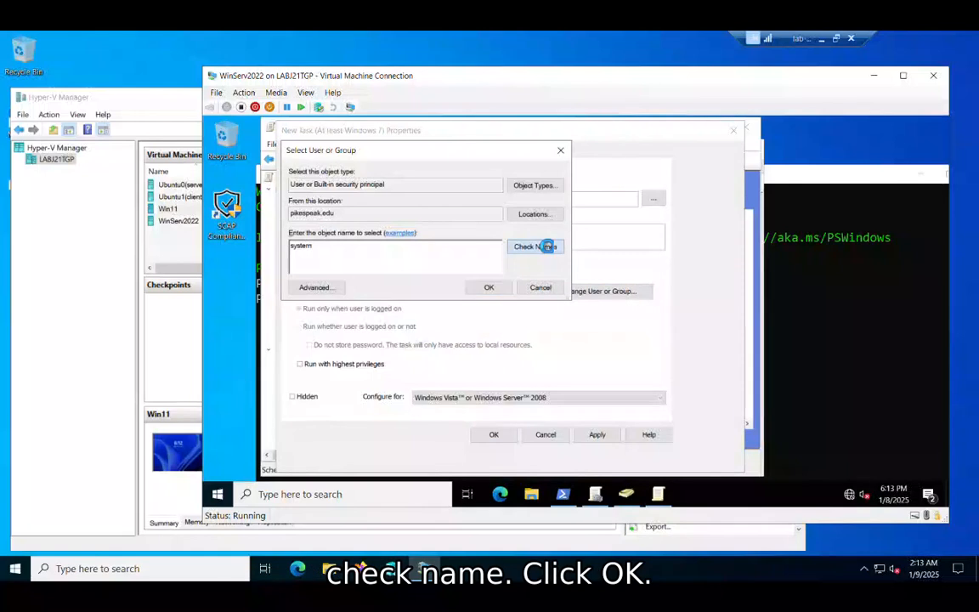
pyautogui.click(490, 287)
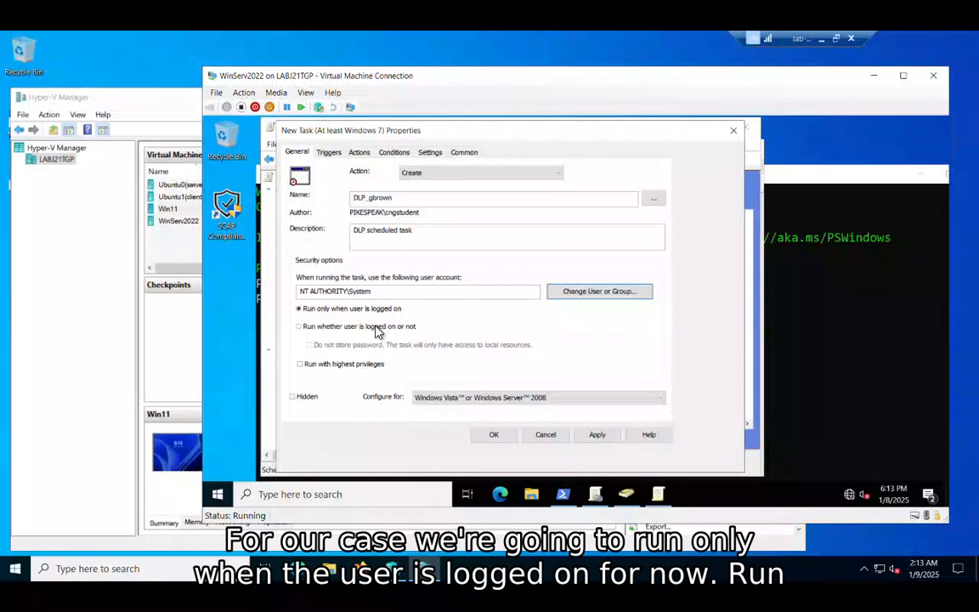
# Make the task hidden, run it with highest privileges and configure it for Windows 7, Windows Server 2008R2.
pyautogui.click(338, 377)
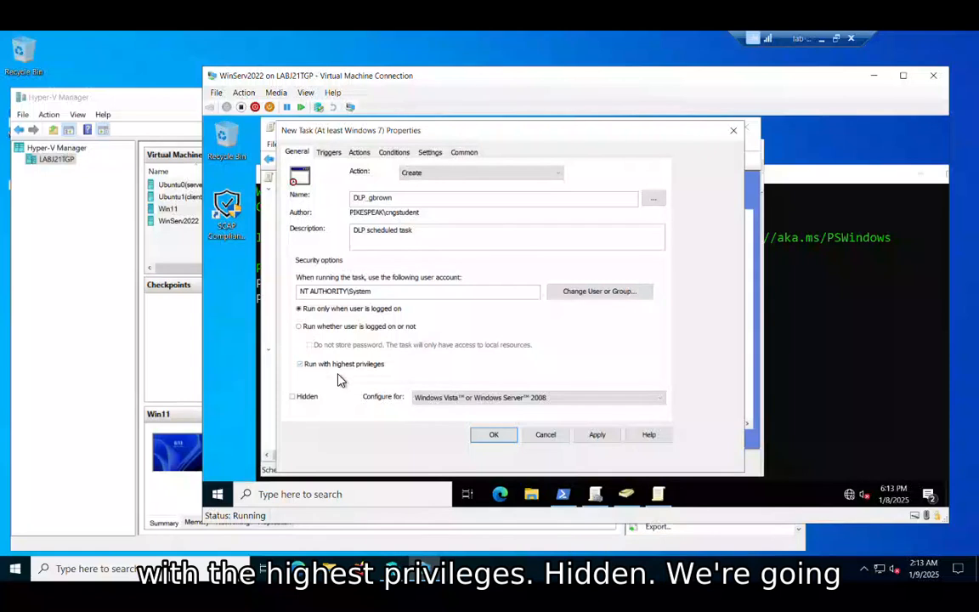
pyautogui.click(299, 398)
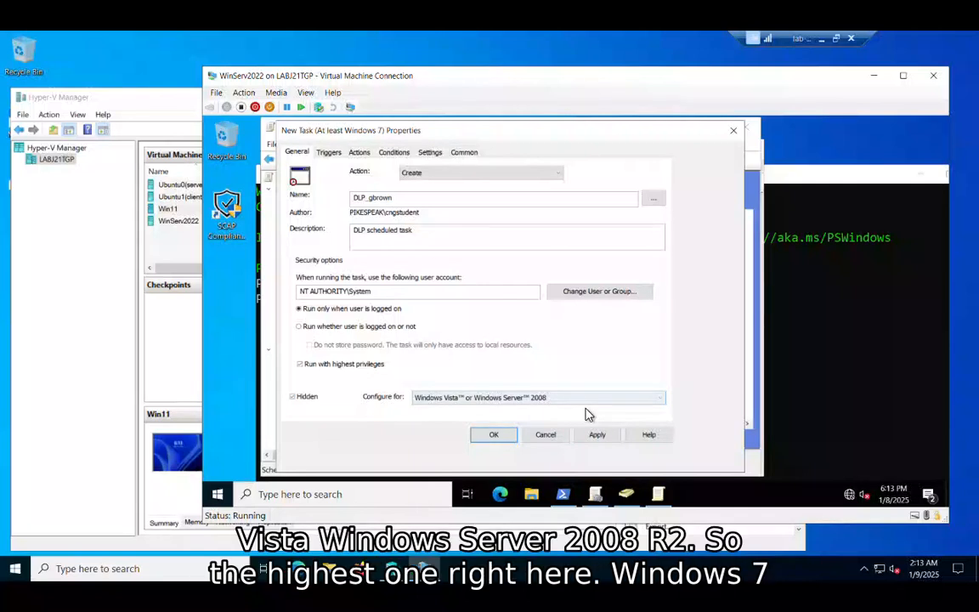
pyautogui.click(585, 398)
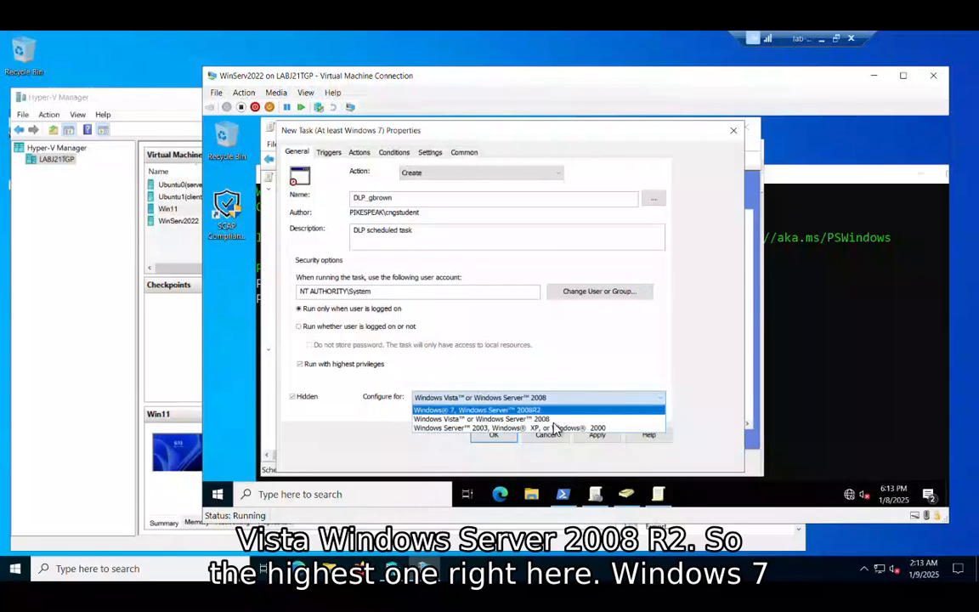
pyautogui.click(553, 412)
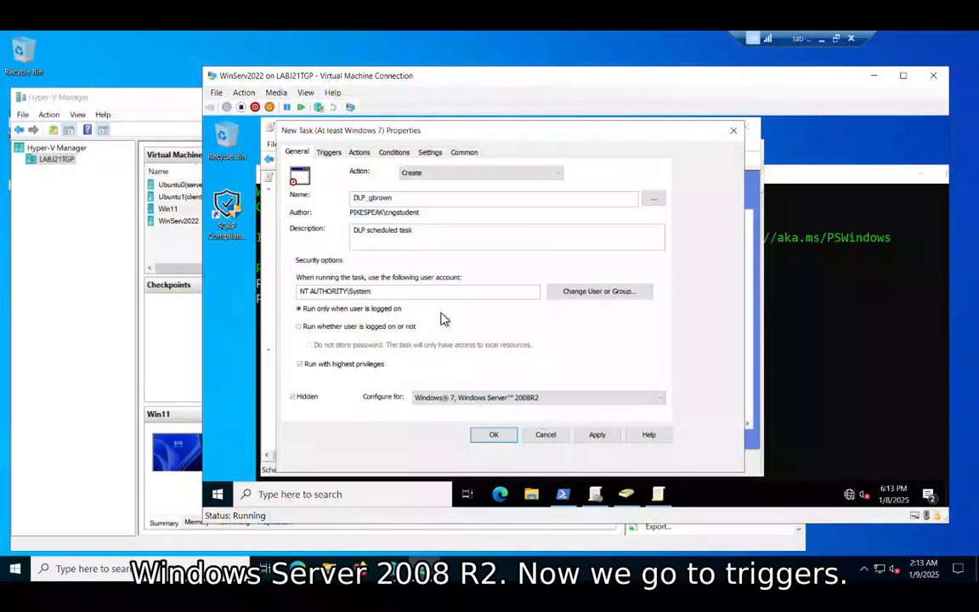
# Start a new trigger for the scheduled task that begins the task at log on.
pyautogui.click(329, 151)
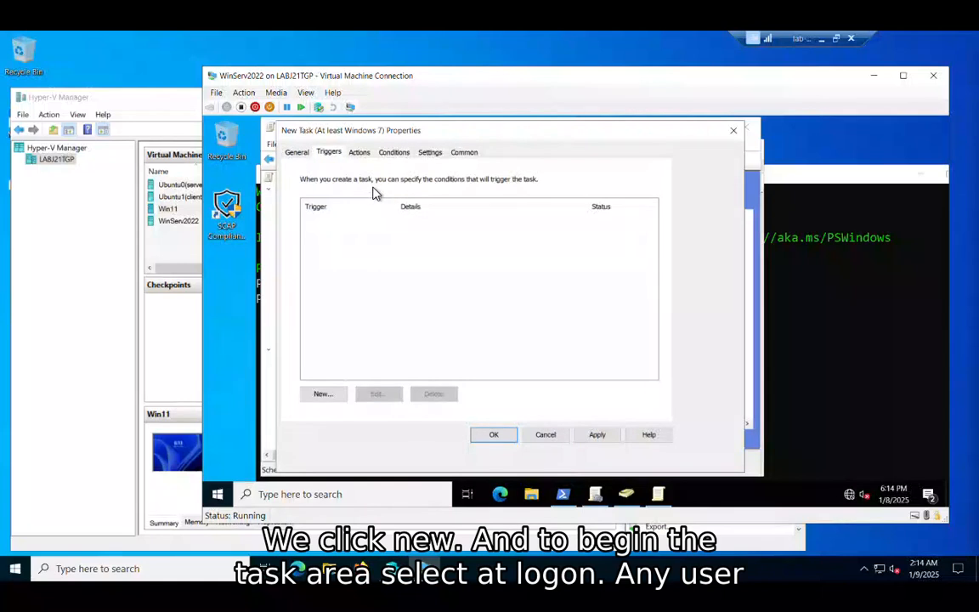
pyautogui.click(327, 396)
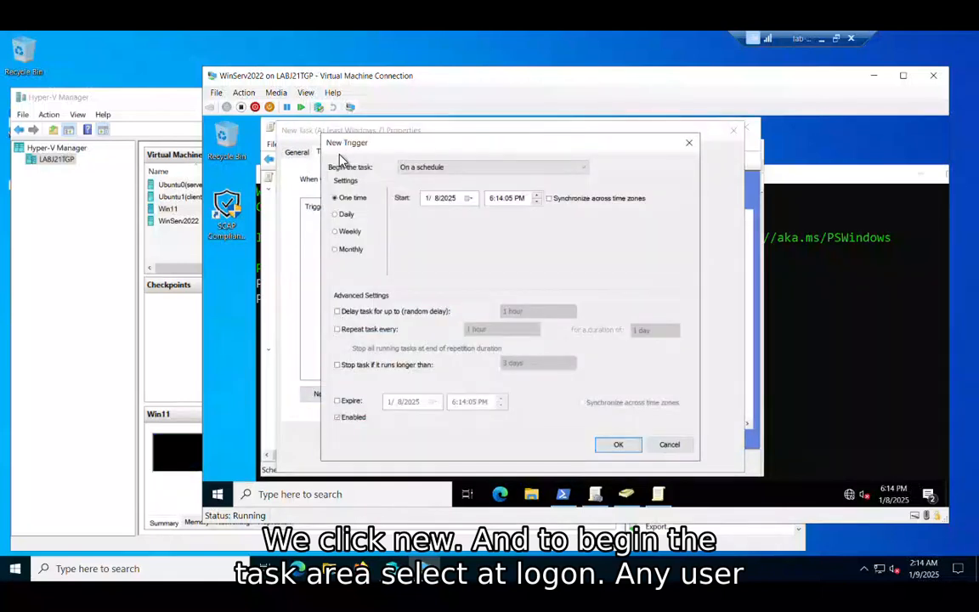
pyautogui.click(462, 165)
pyautogui.click(440, 187)
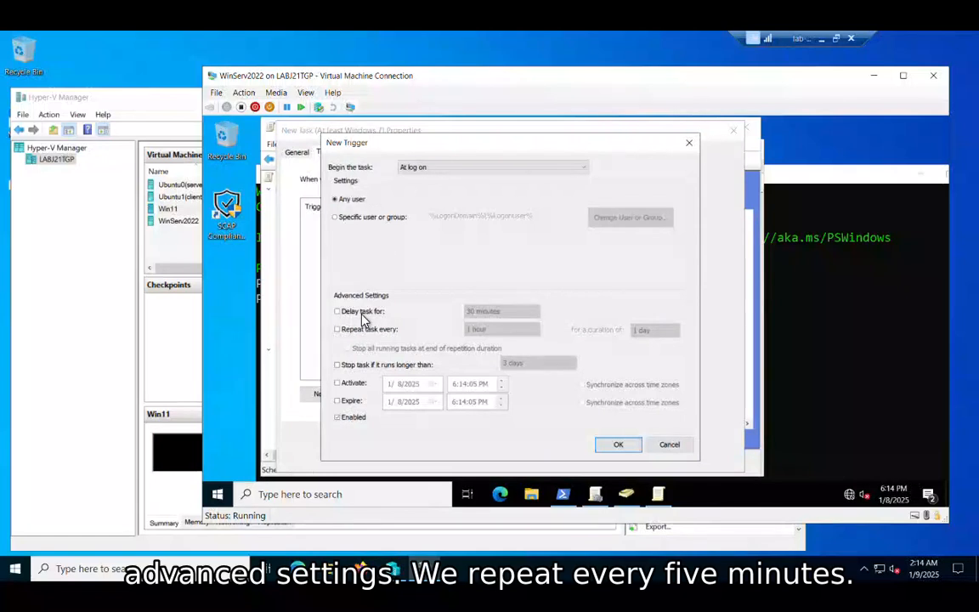
# Make the trigger repeat every 5 minutes, turn on its Activate option and accept the trigger.
pyautogui.click(350, 331)
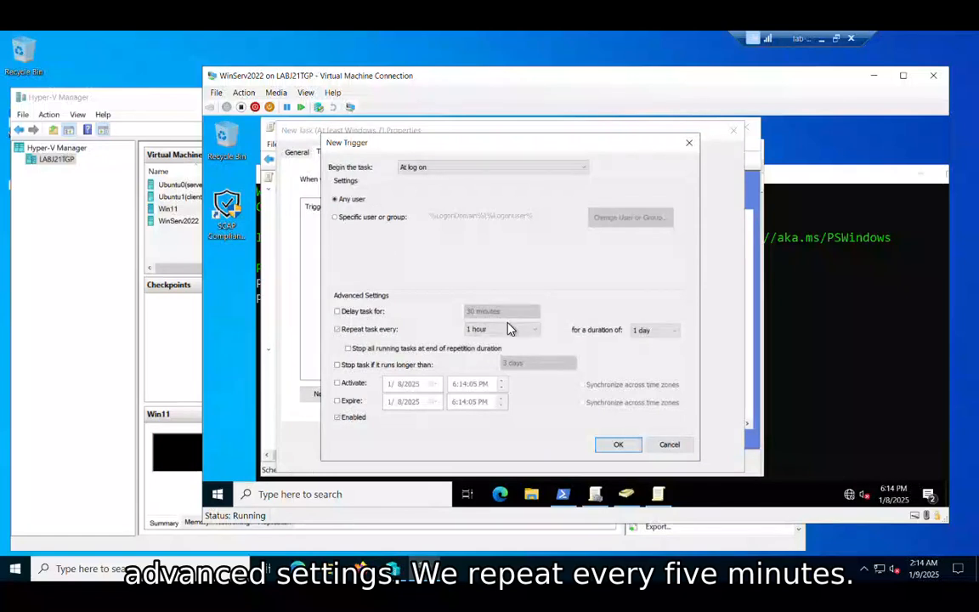
pyautogui.click(506, 333)
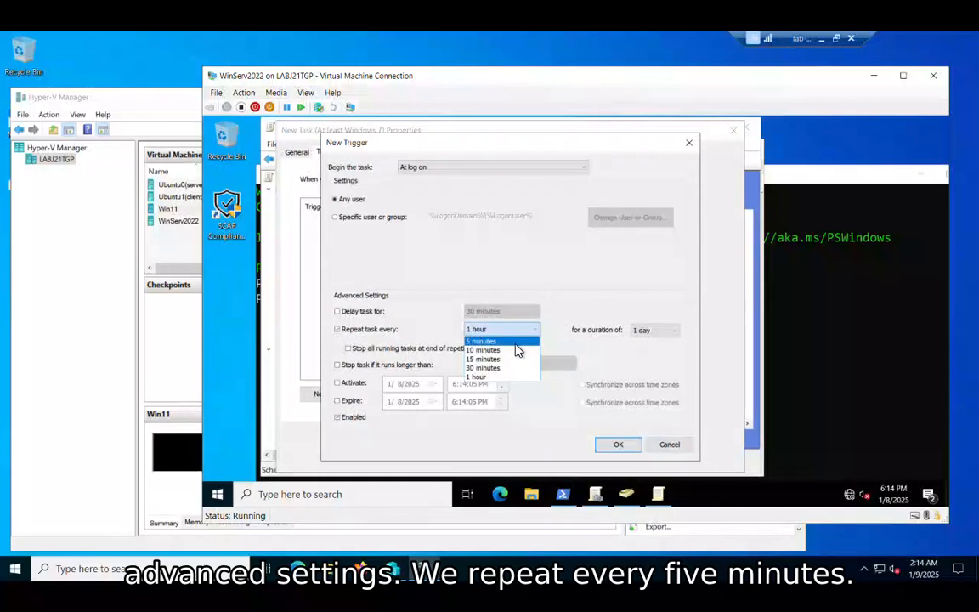
pyautogui.click(515, 342)
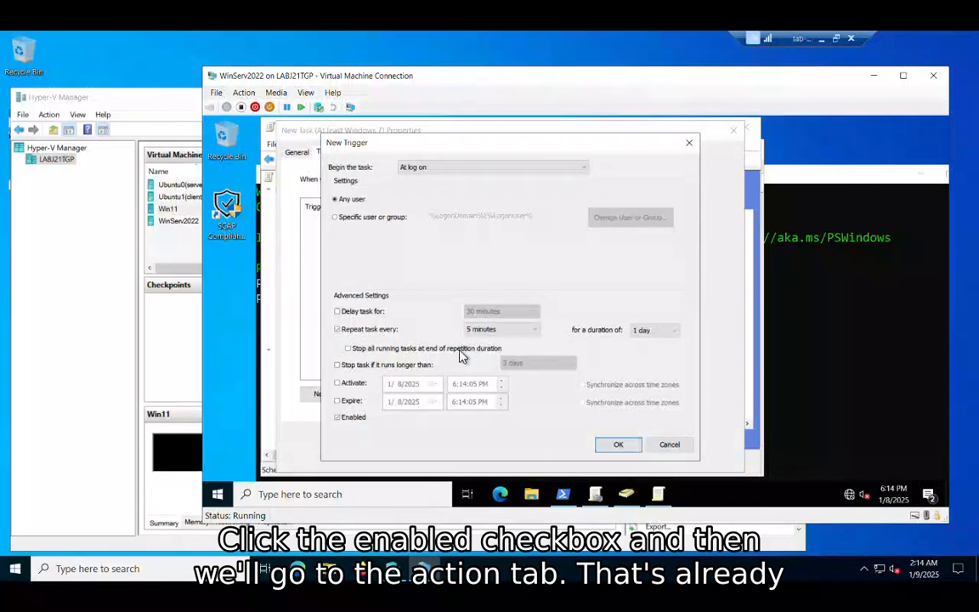
pyautogui.click(337, 390)
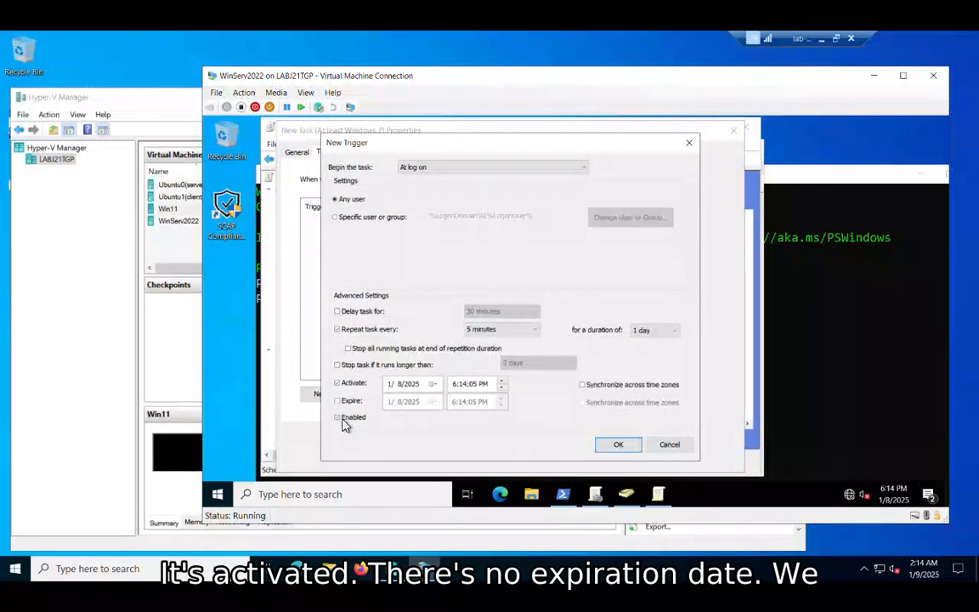
pyautogui.click(618, 447)
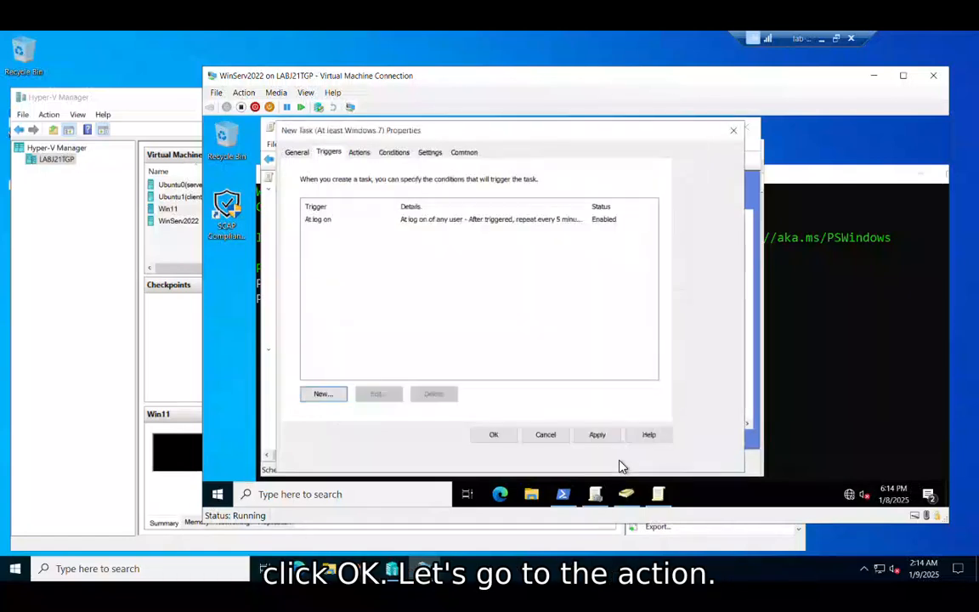
# Start a new action for the task that runs the program C:\WINDOWS\system32\WindowsPowerShell\v1.0\powershell.exe.
pyautogui.click(358, 145)
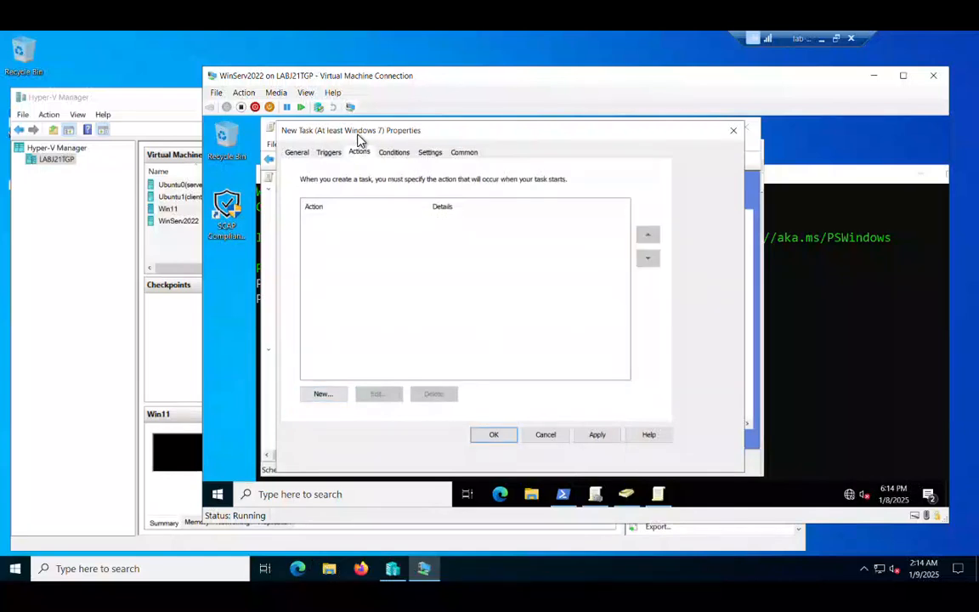
pyautogui.click(329, 395)
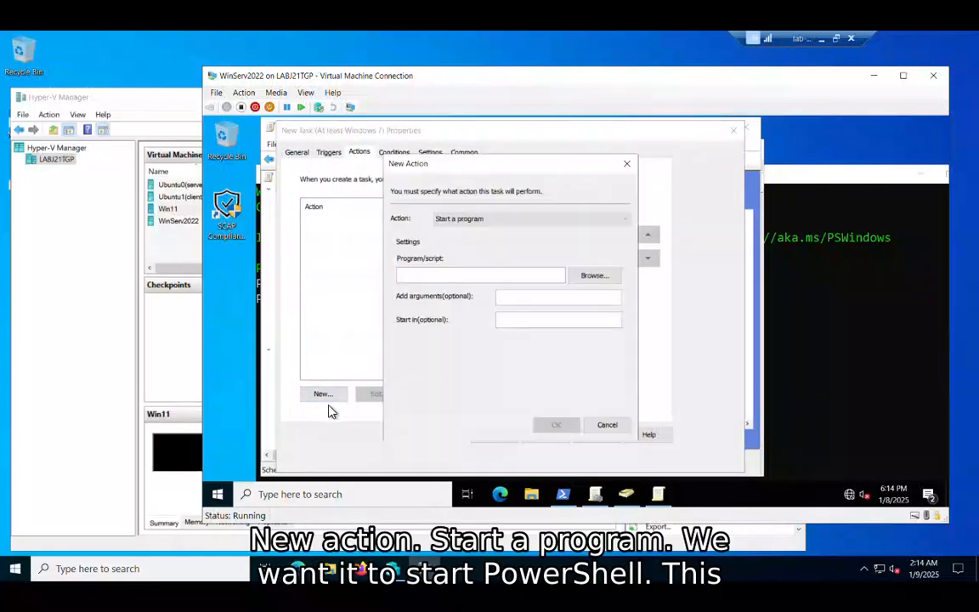
pyautogui.click(457, 272)
pyautogui.write('C')
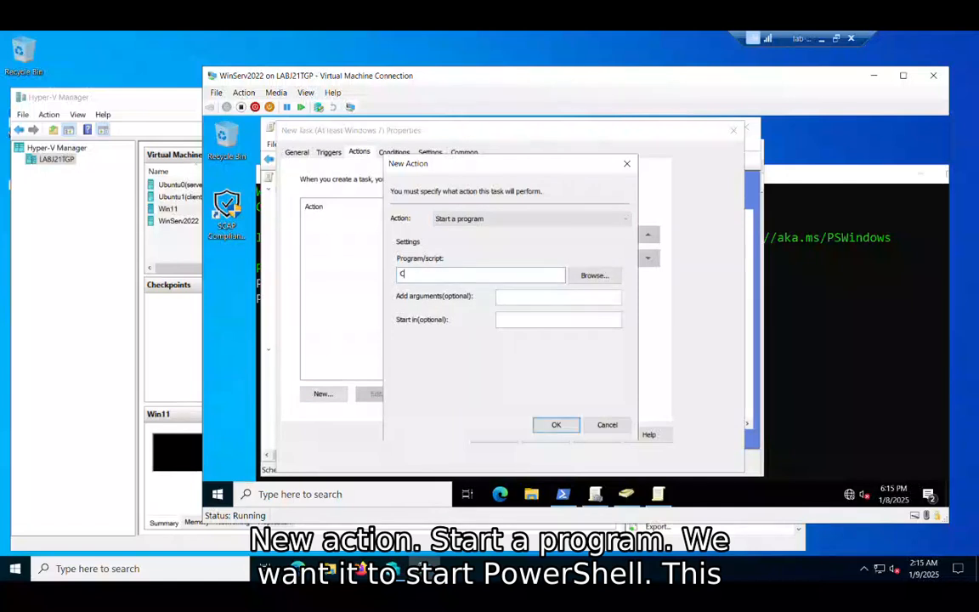
pyautogui.write(':\\')
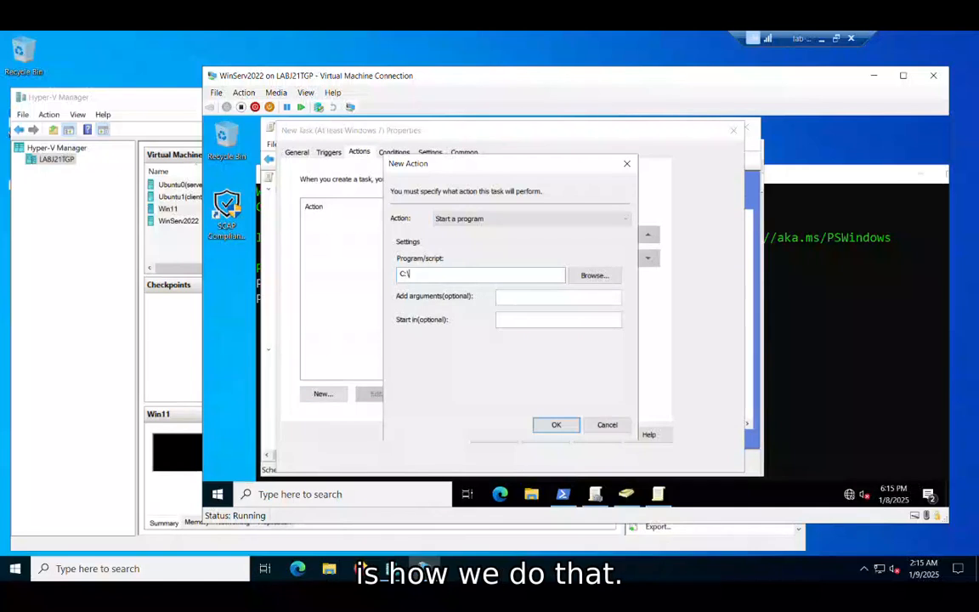
pyautogui.write('WINDOWS\\')
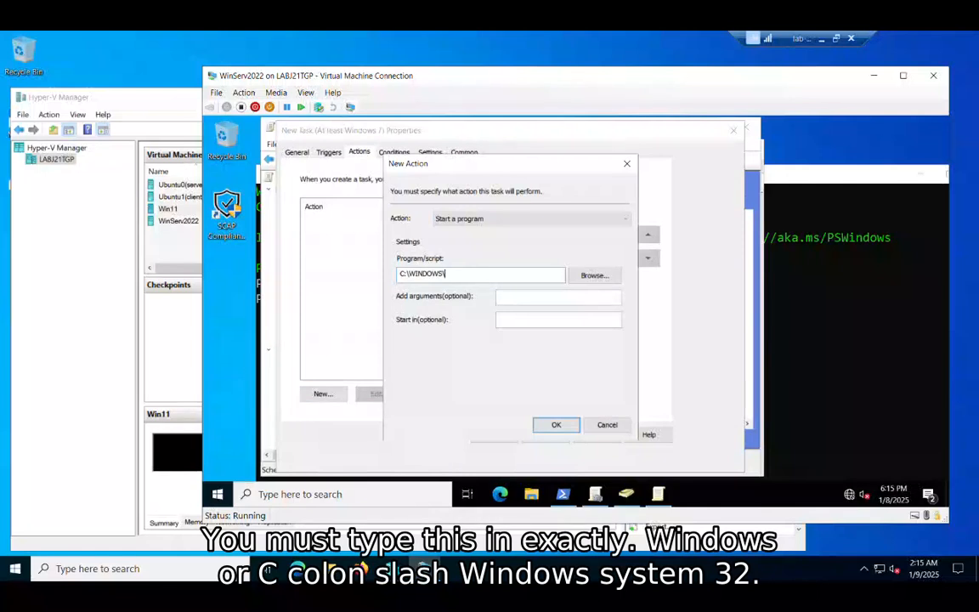
pyautogui.write('system32')
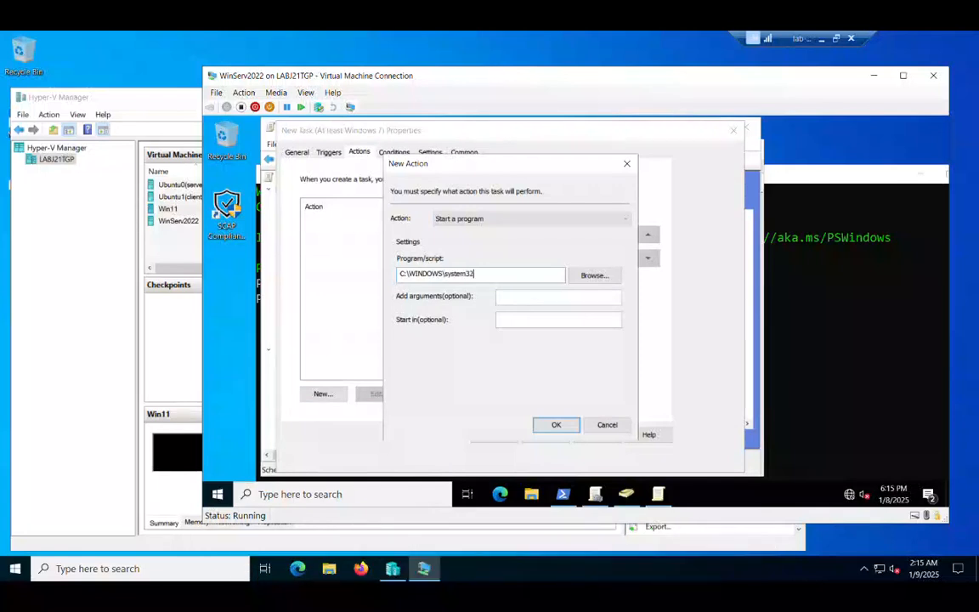
pyautogui.write('\\Window')
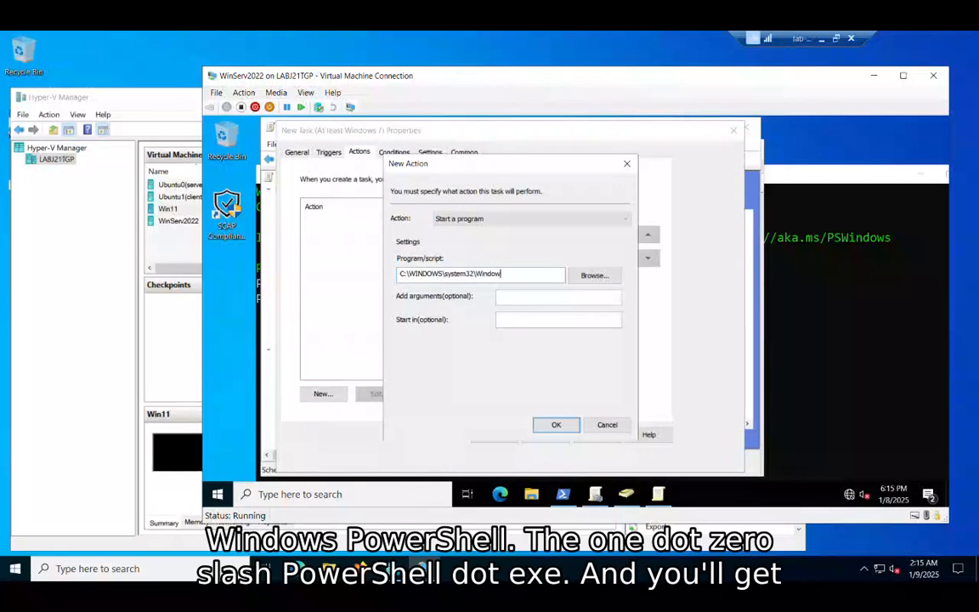
pyautogui.write('sPowerShell\\')
pyautogui.write('v1.0\\powers')
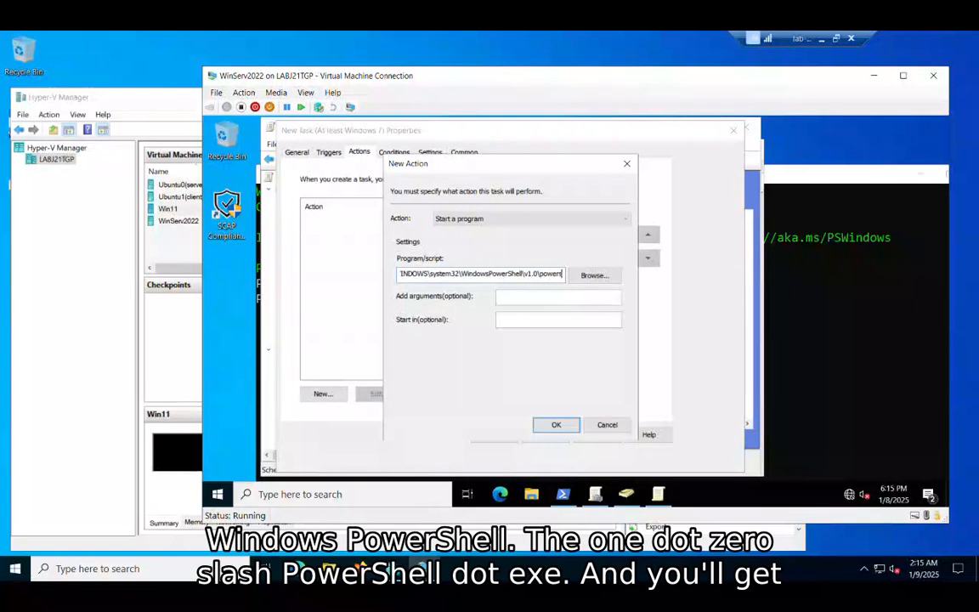
pyautogui.write('hell.exe')
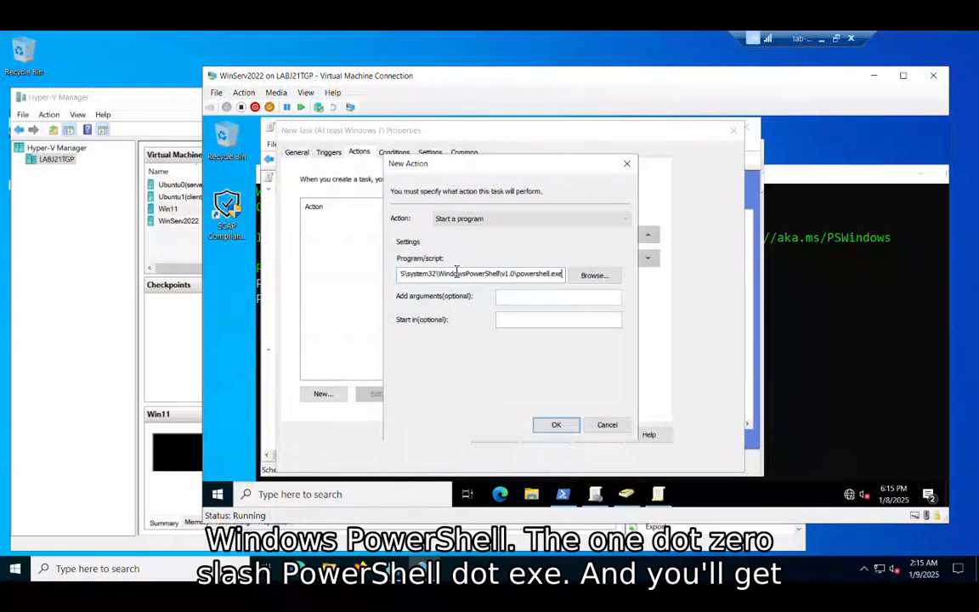
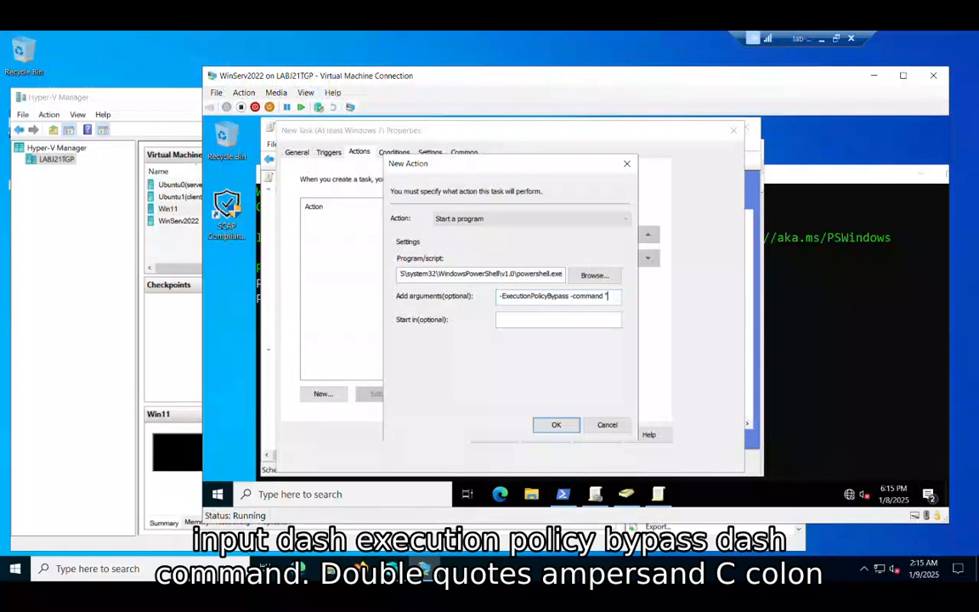
# Complete the action's arguments after -command so they read "& C:\Temp\DLPsearch.ps1" and accept the new action.
pyautogui.write('C')
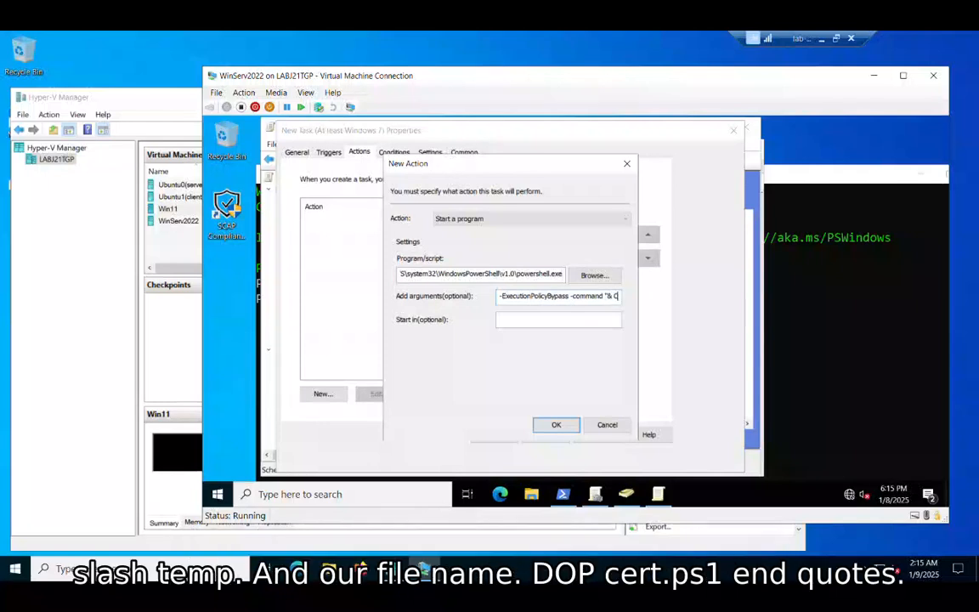
pyautogui.write(':\\Te')
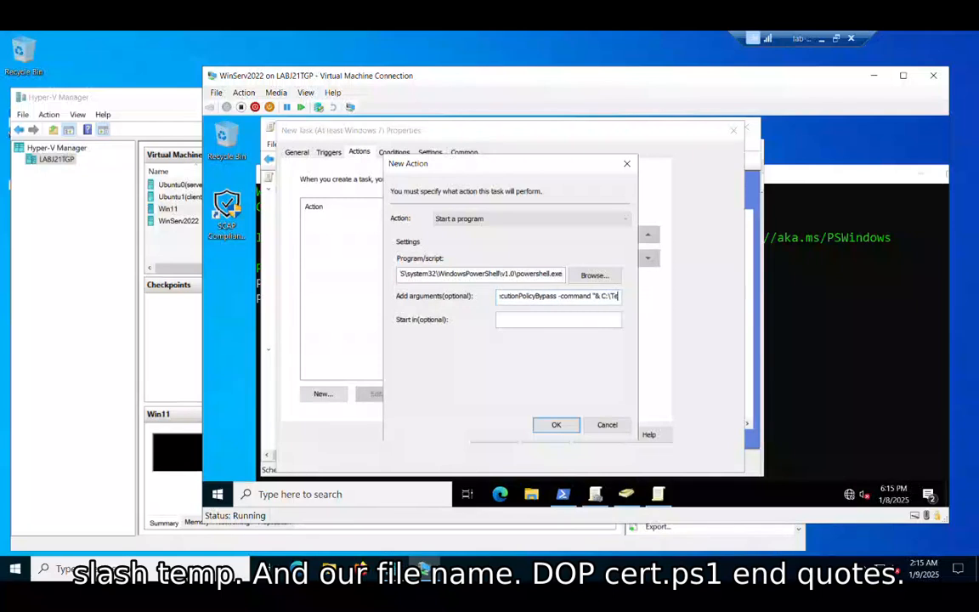
pyautogui.write('mp\\DLPs')
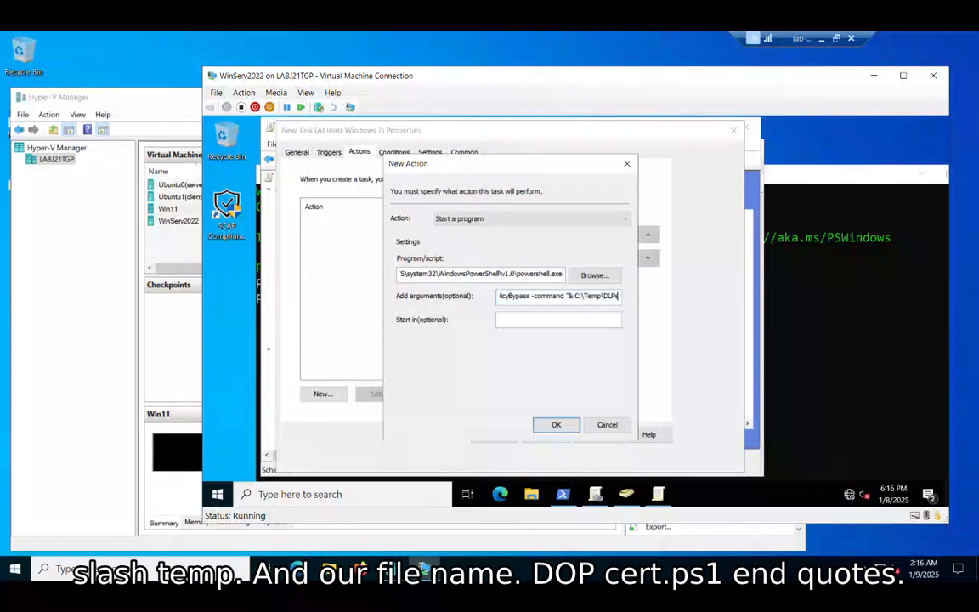
pyautogui.write('earch.')
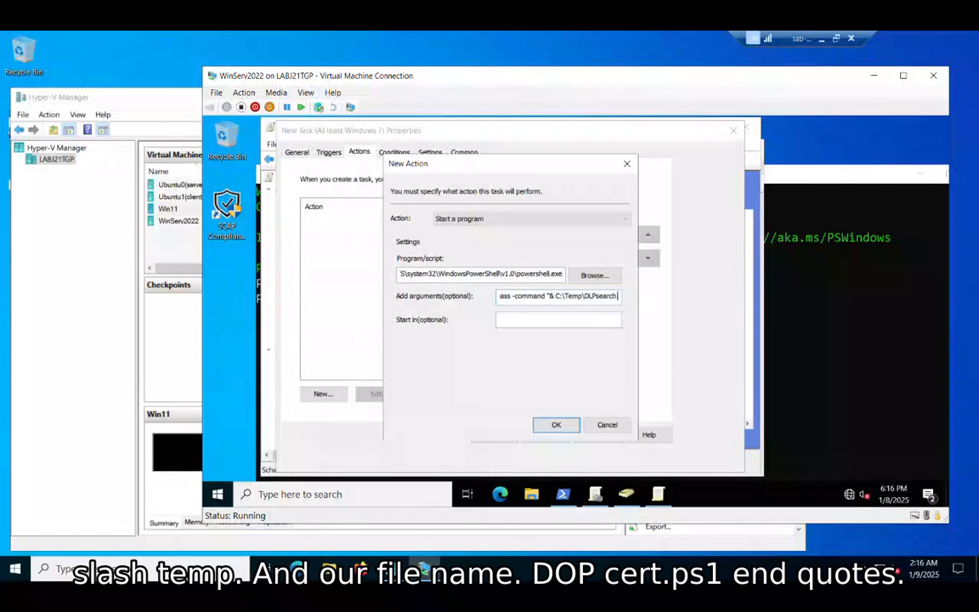
pyautogui.write('ps1')
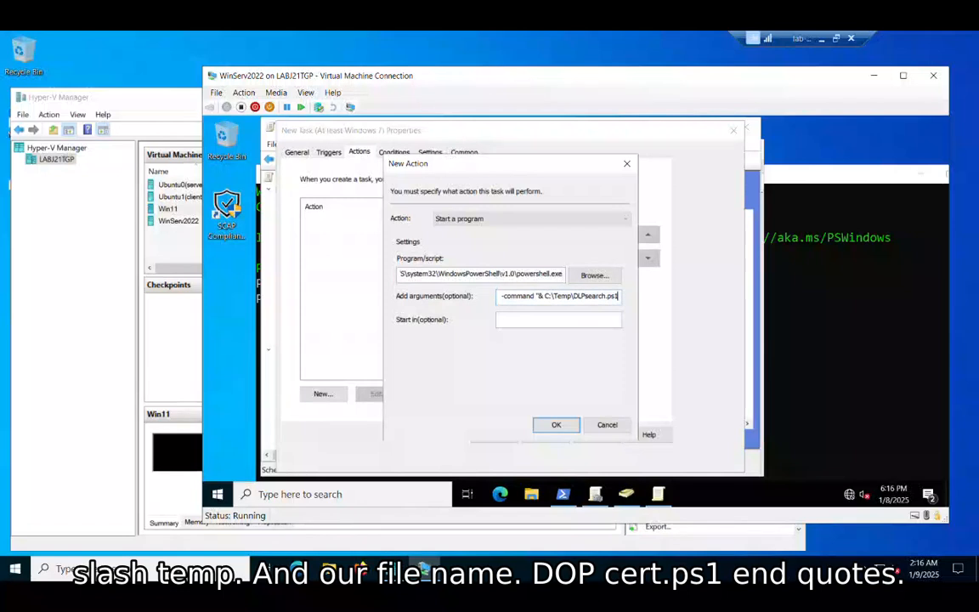
pyautogui.write('"')
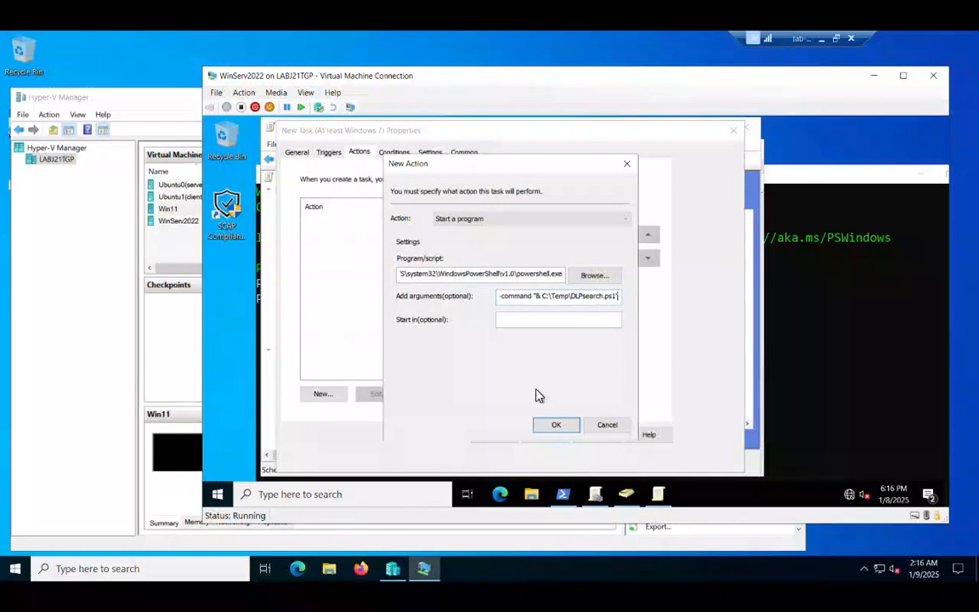
pyautogui.click(583, 296)
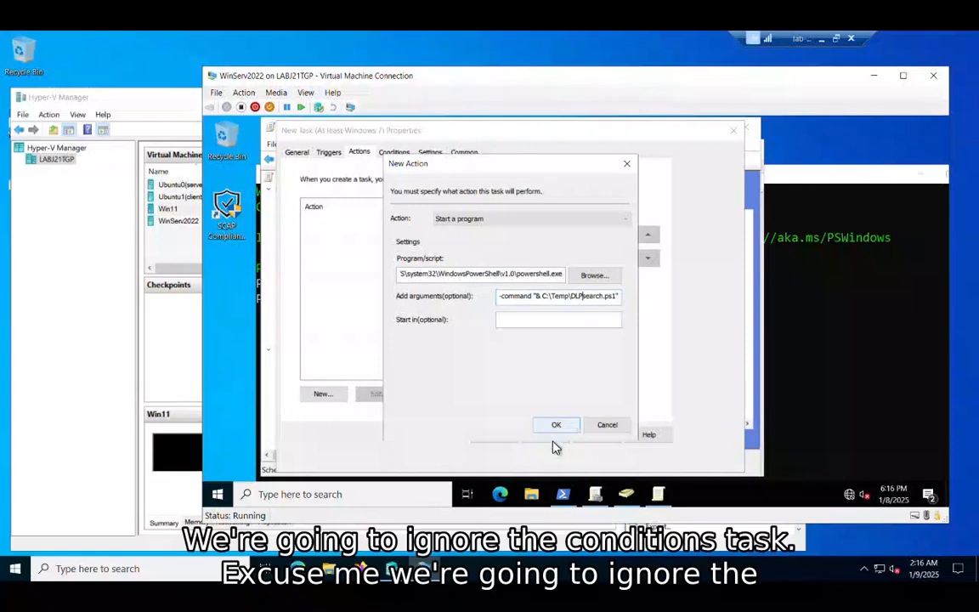
pyautogui.click(555, 425)
# Allow the task to be run on demand, run it as soon as possible after a missed start and enable restarting on failure every 1 minute.
pyautogui.click(393, 151)
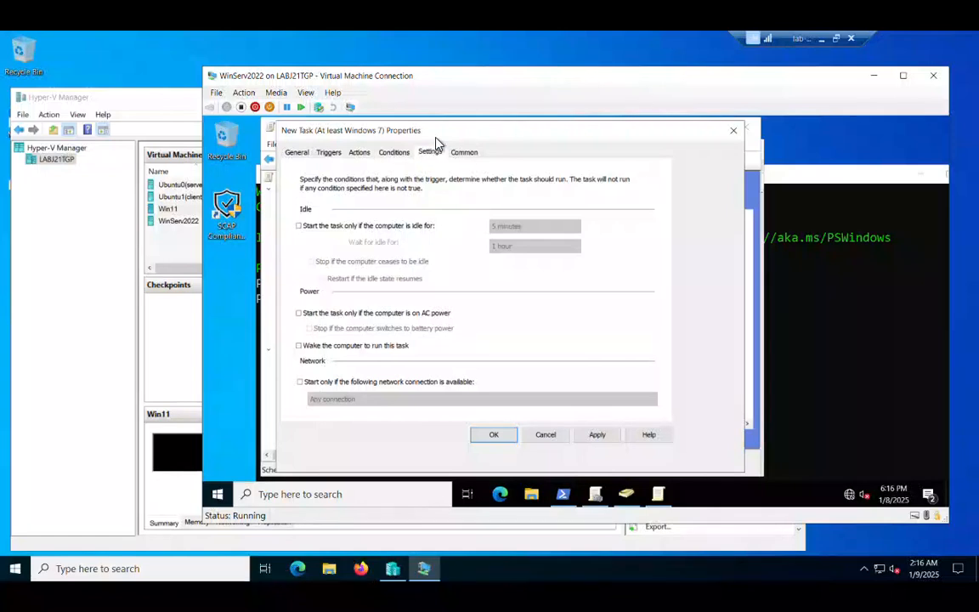
pyautogui.click(434, 141)
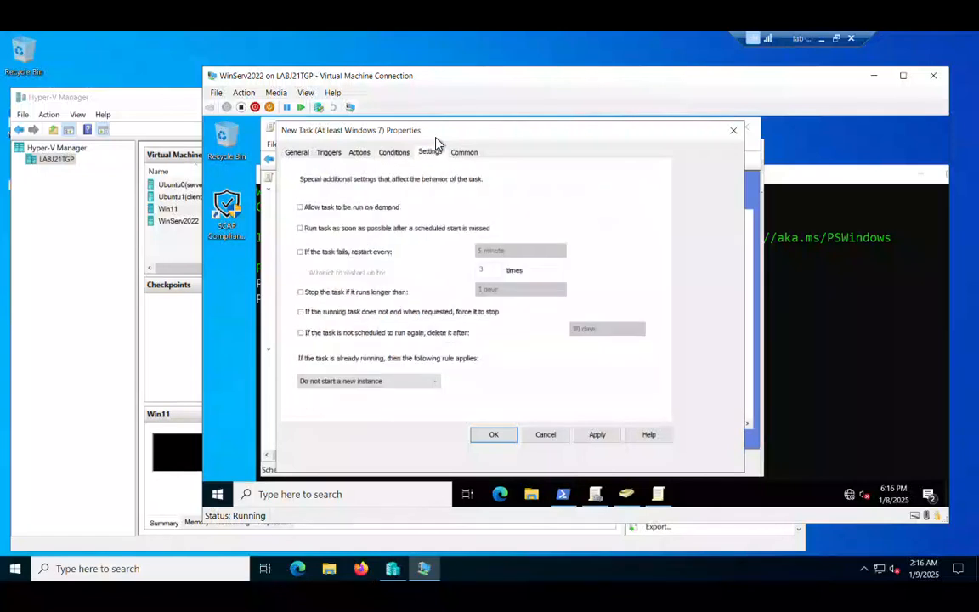
pyautogui.click(301, 207)
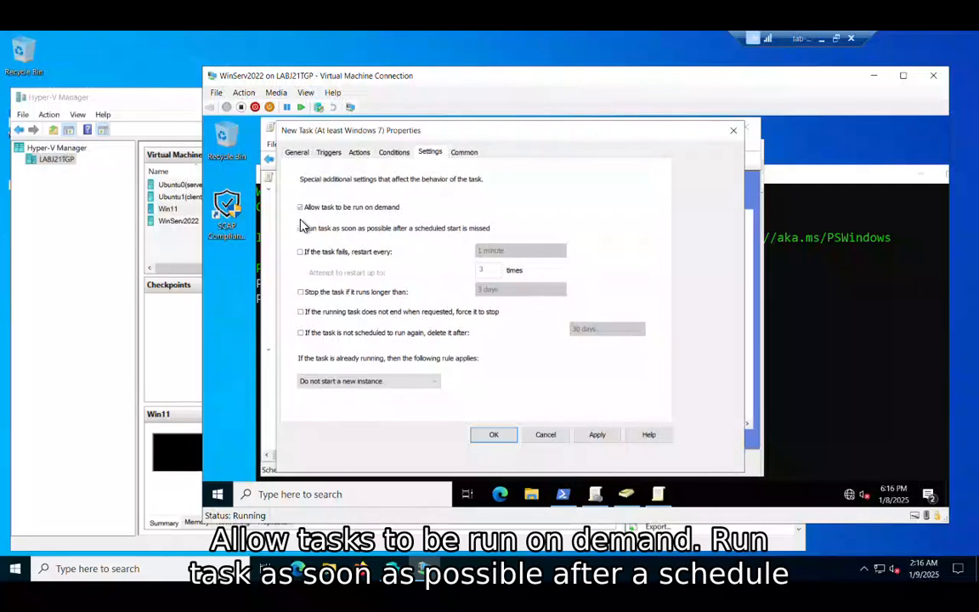
pyautogui.click(301, 228)
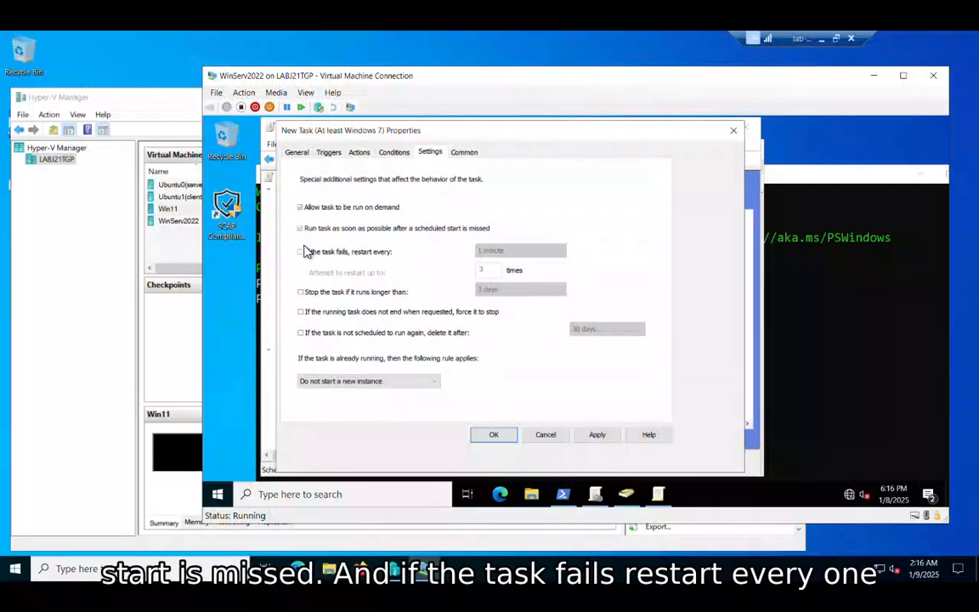
pyautogui.click(301, 251)
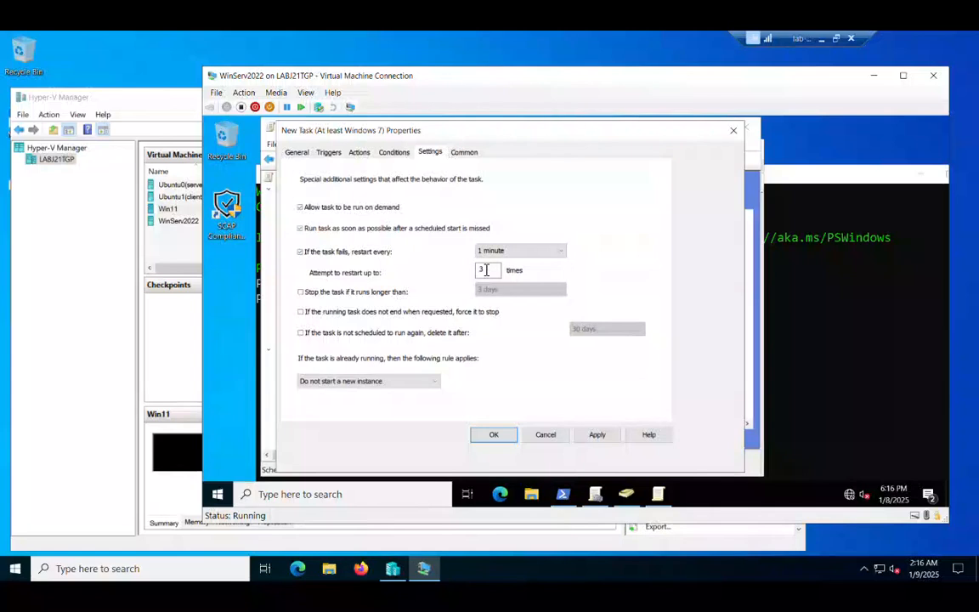
# Check the task's common options, apply and accept the new scheduled task and close the policy editor.
pyautogui.click(467, 151)
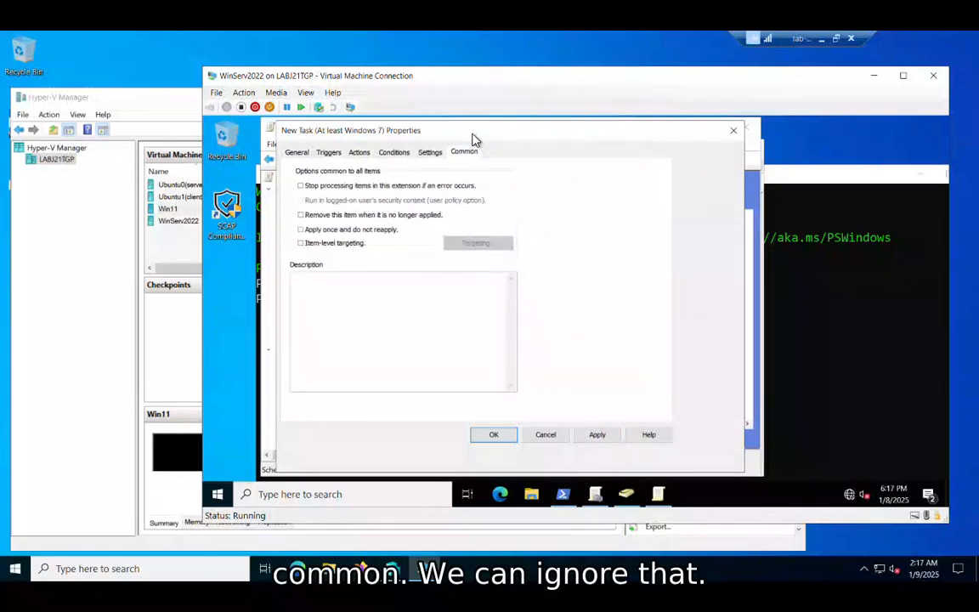
pyautogui.click(597, 435)
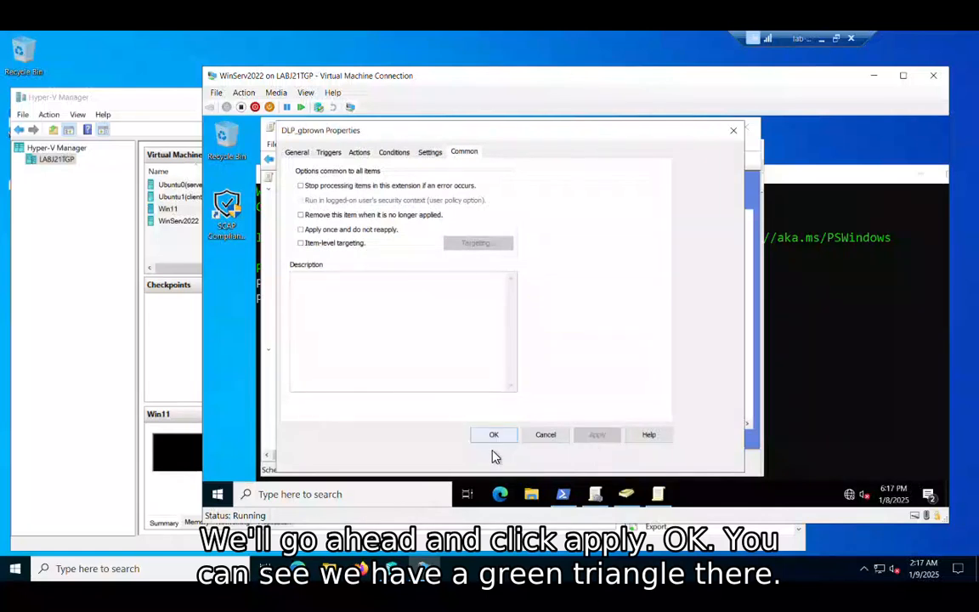
pyautogui.press('Return')
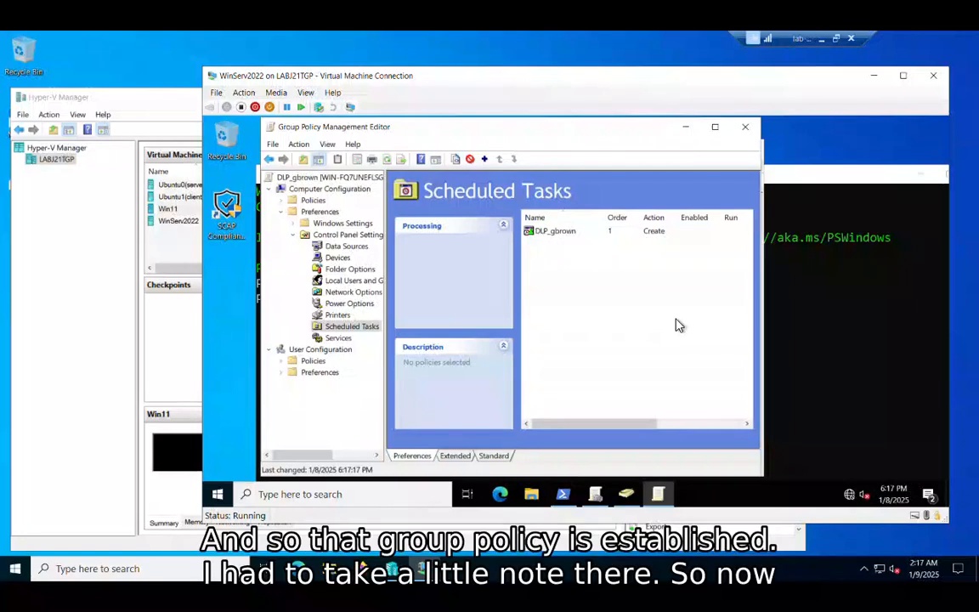
pyautogui.click(745, 127)
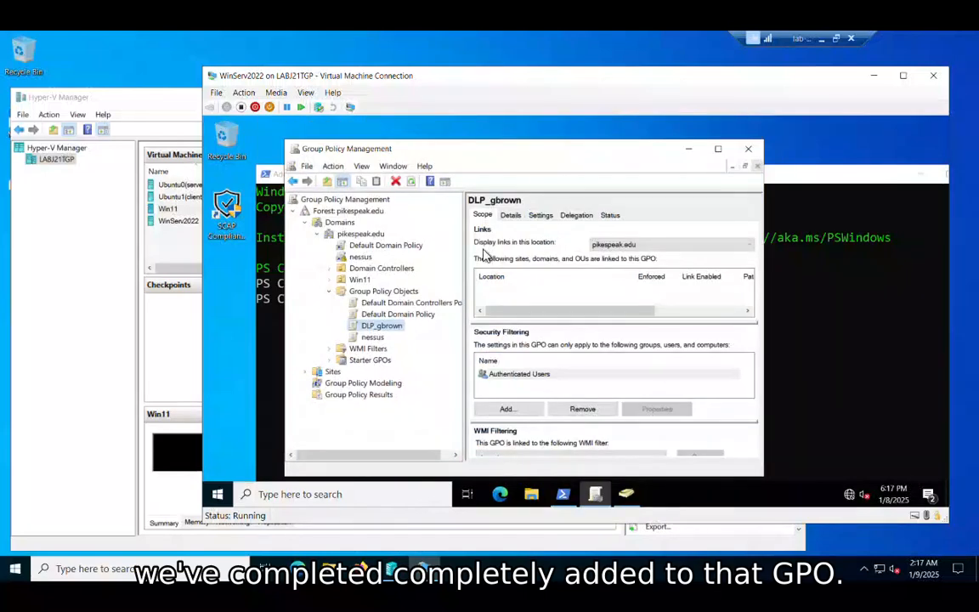
# Review the DLP GPO's settings report in an enlarged window, examining the scheduled task's general, trigger, action and settings details.
pyautogui.click(542, 214)
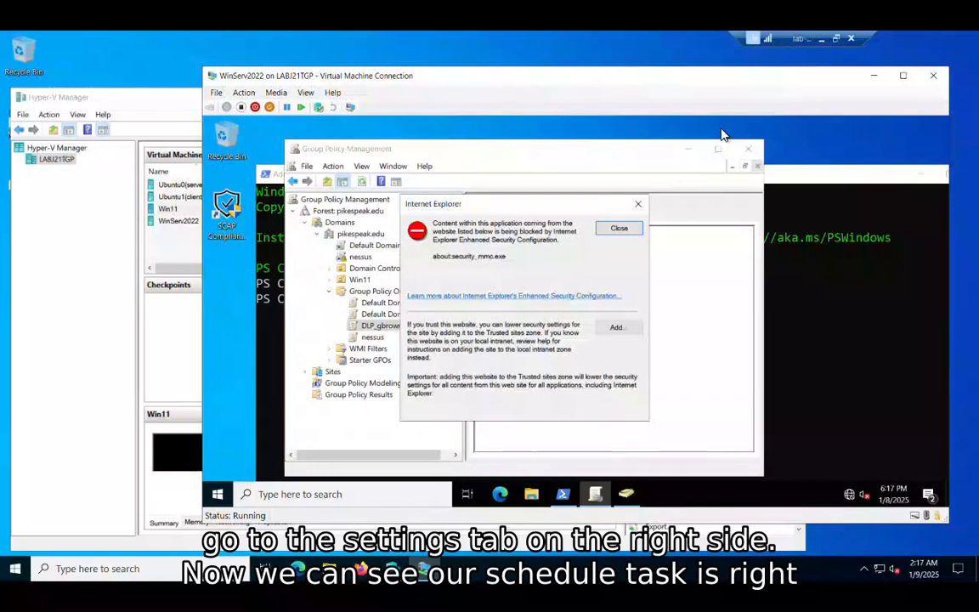
pyautogui.click(619, 228)
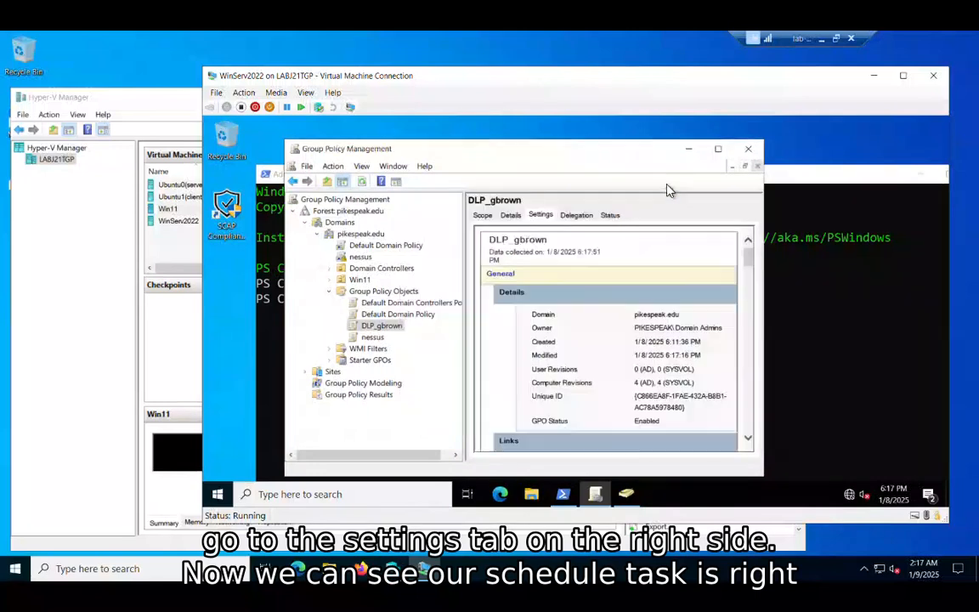
pyautogui.click(718, 148)
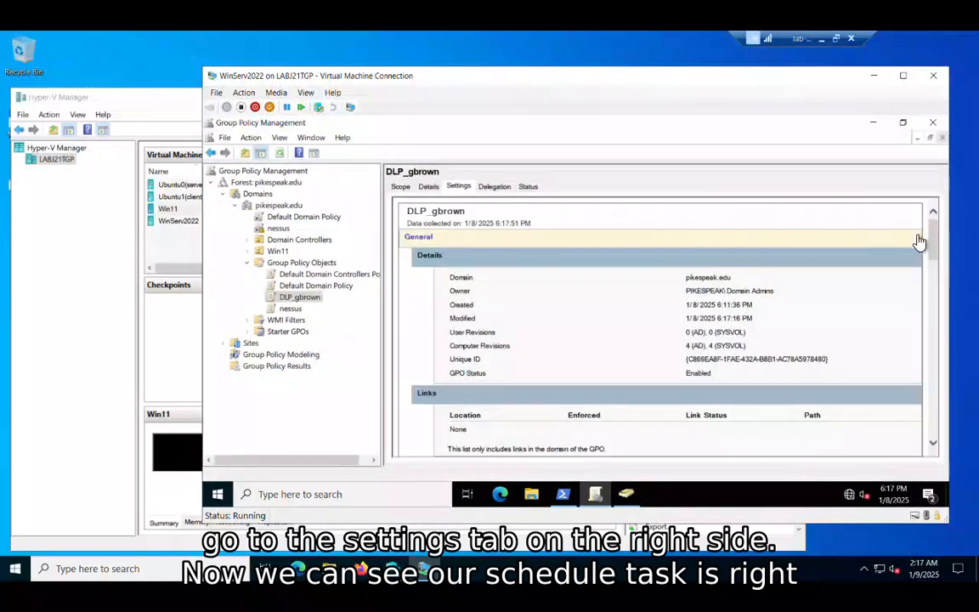
pyautogui.scroll(-5, 934, 230)
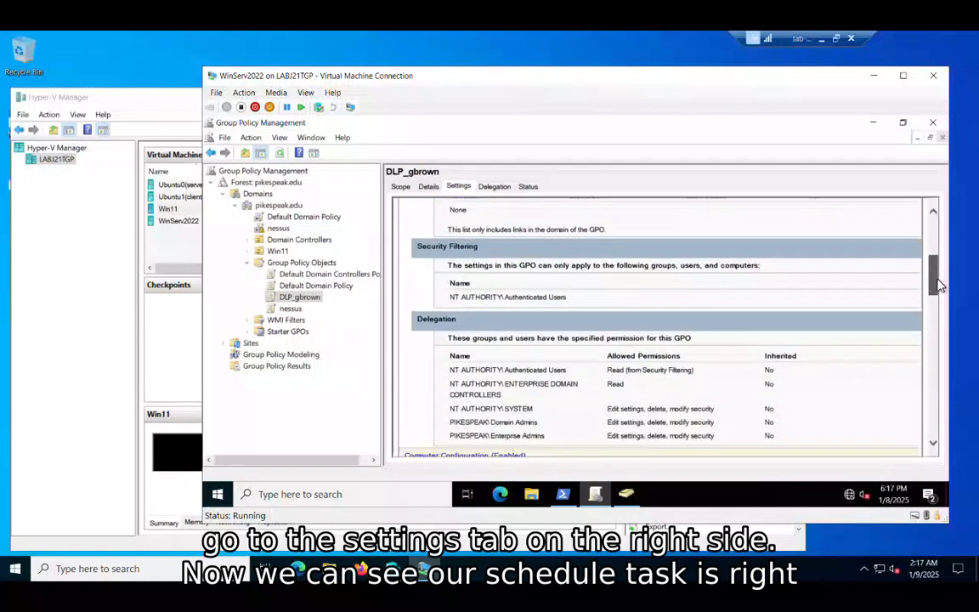
pyautogui.scroll(-5, 939, 314)
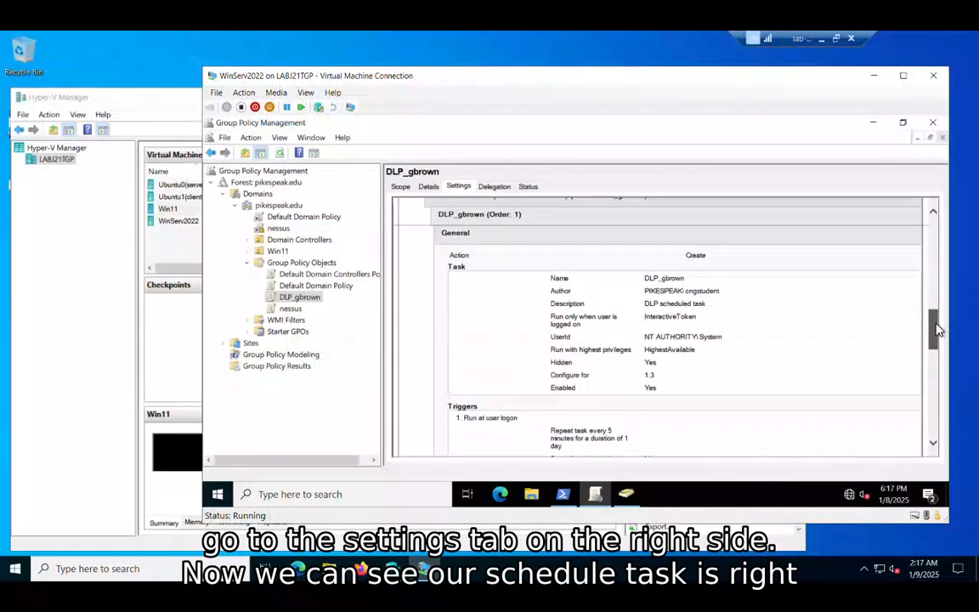
pyautogui.moveTo(936, 322); pyautogui.dragTo(936, 321)
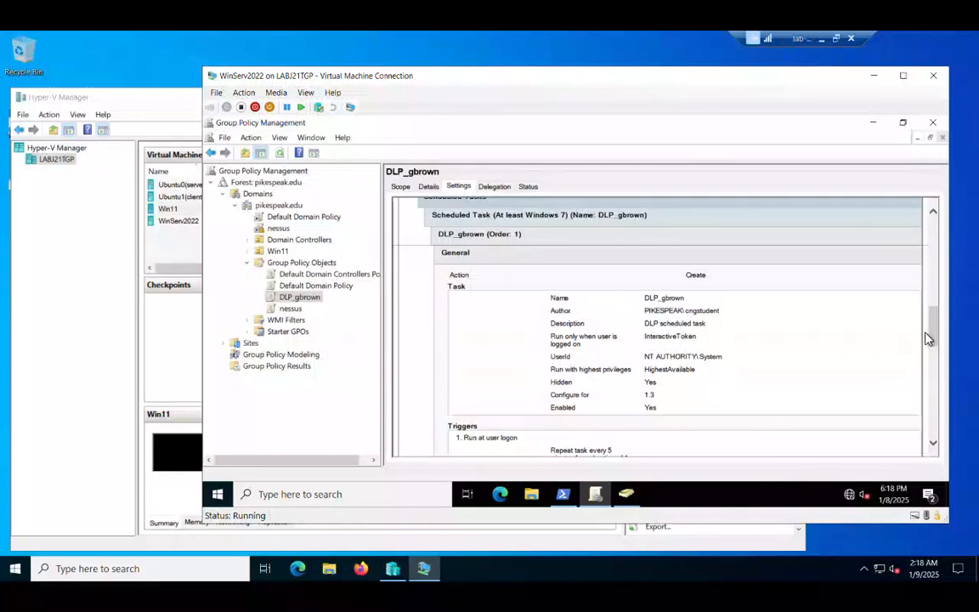
pyautogui.moveTo(934, 337); pyautogui.dragTo(935, 441)
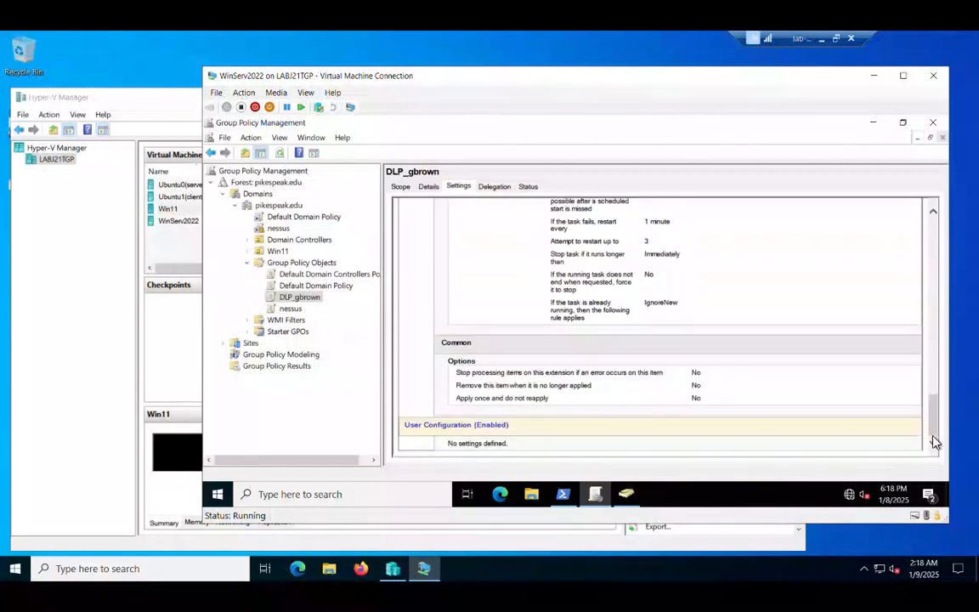